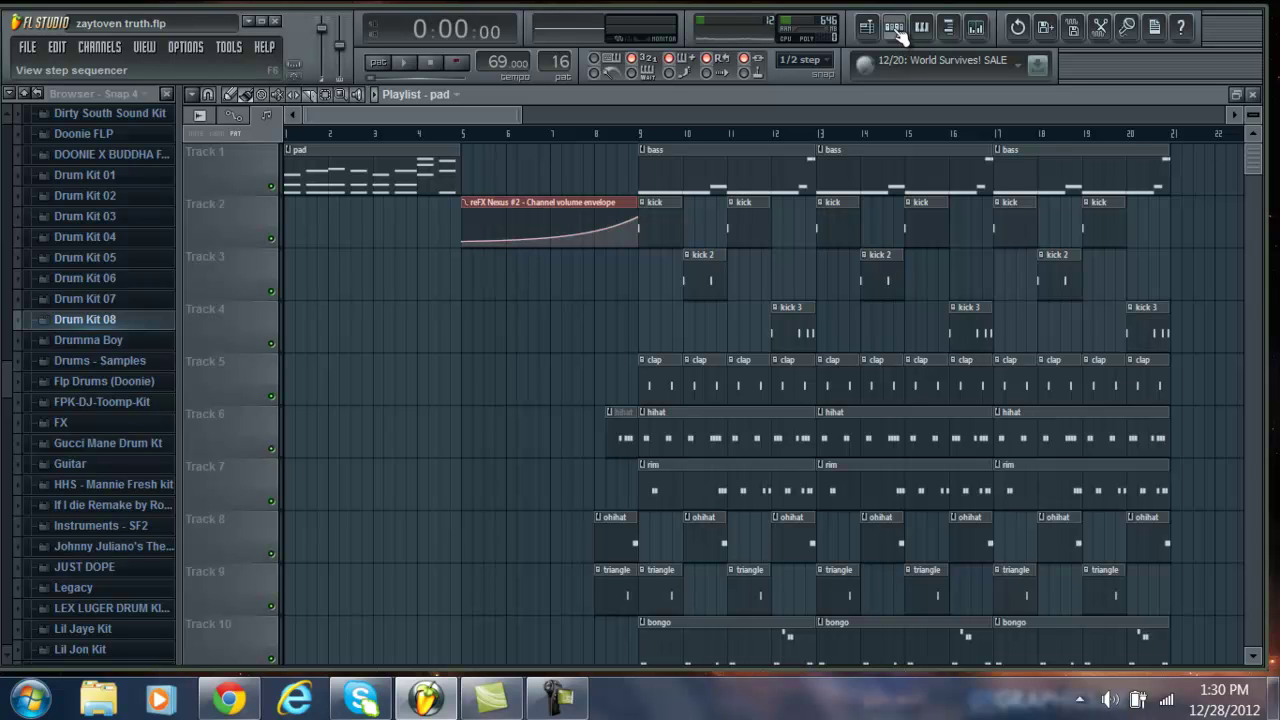
- Open the step sequencer and switch to the bass pattern, pattern 1
left_click_drag(497, 115, 468, 116)
left_click(892, 28)
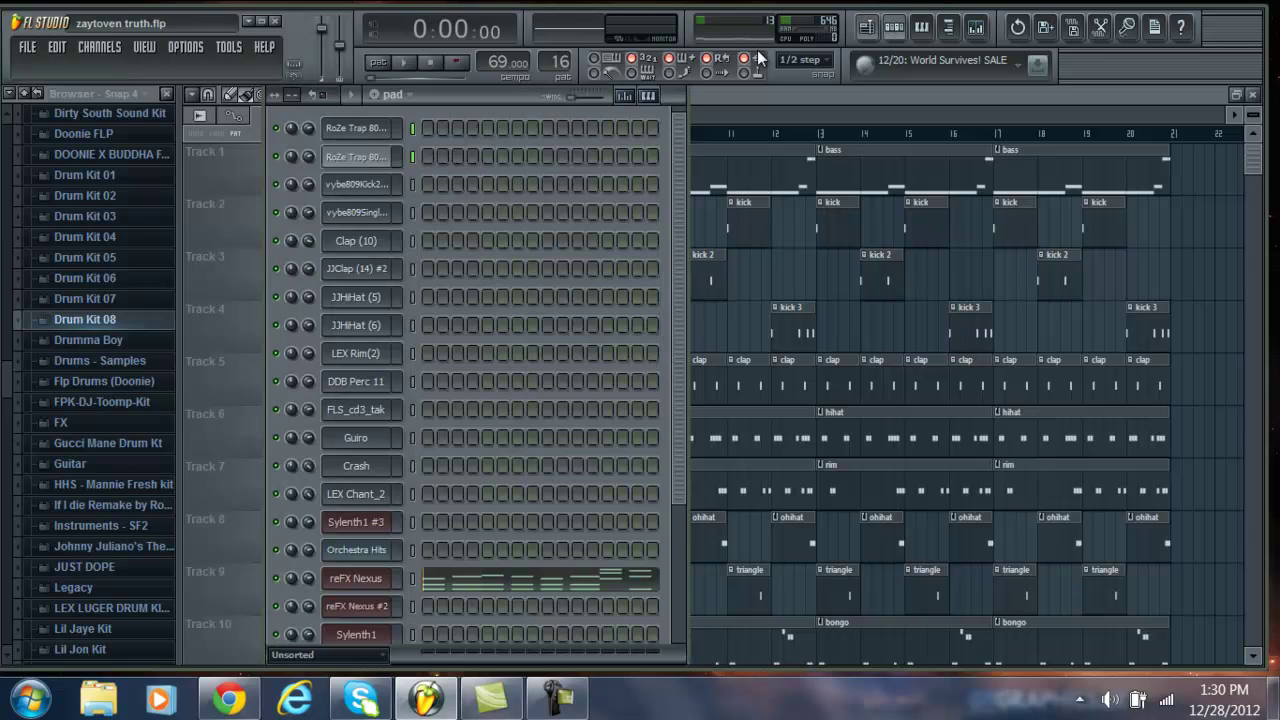
left_click_drag(562, 62, 562, 76)
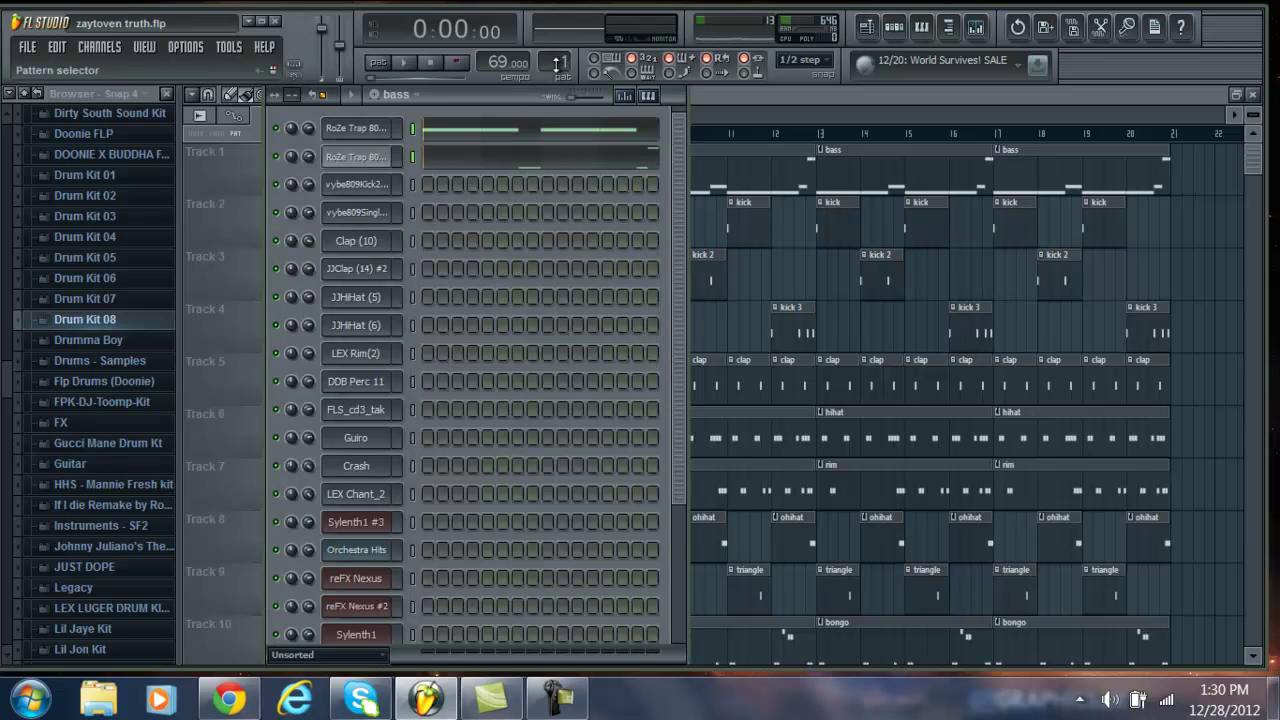
mouse_move(560, 62)
left_mouse_down()
mouse_move(560, 48)
mouse_move(561, 75)
mouse_move(558, 57)
left_mouse_up()
left_click_drag(557, 47, 561, 89)
- Play the bass pattern and view the notes of both RoZe Trap 808 channels in the piano roll
left_click(406, 64)
left_click(463, 137)
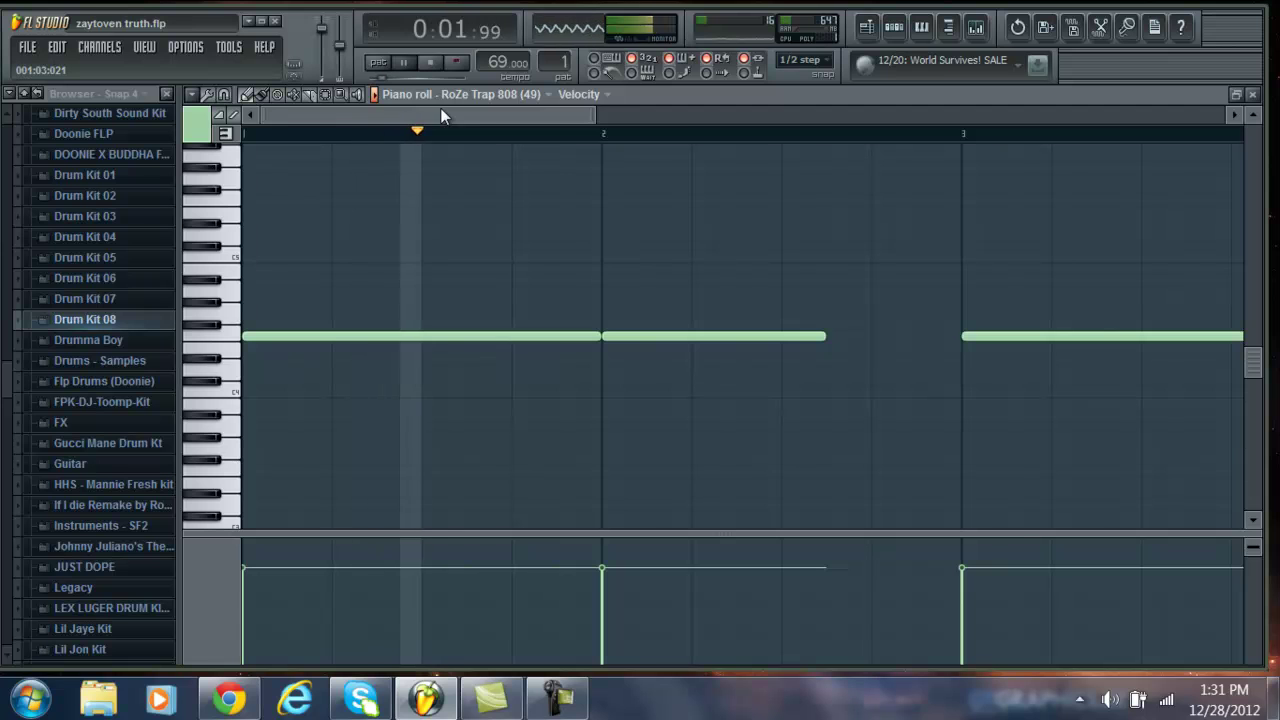
left_click_drag(440, 114, 528, 114)
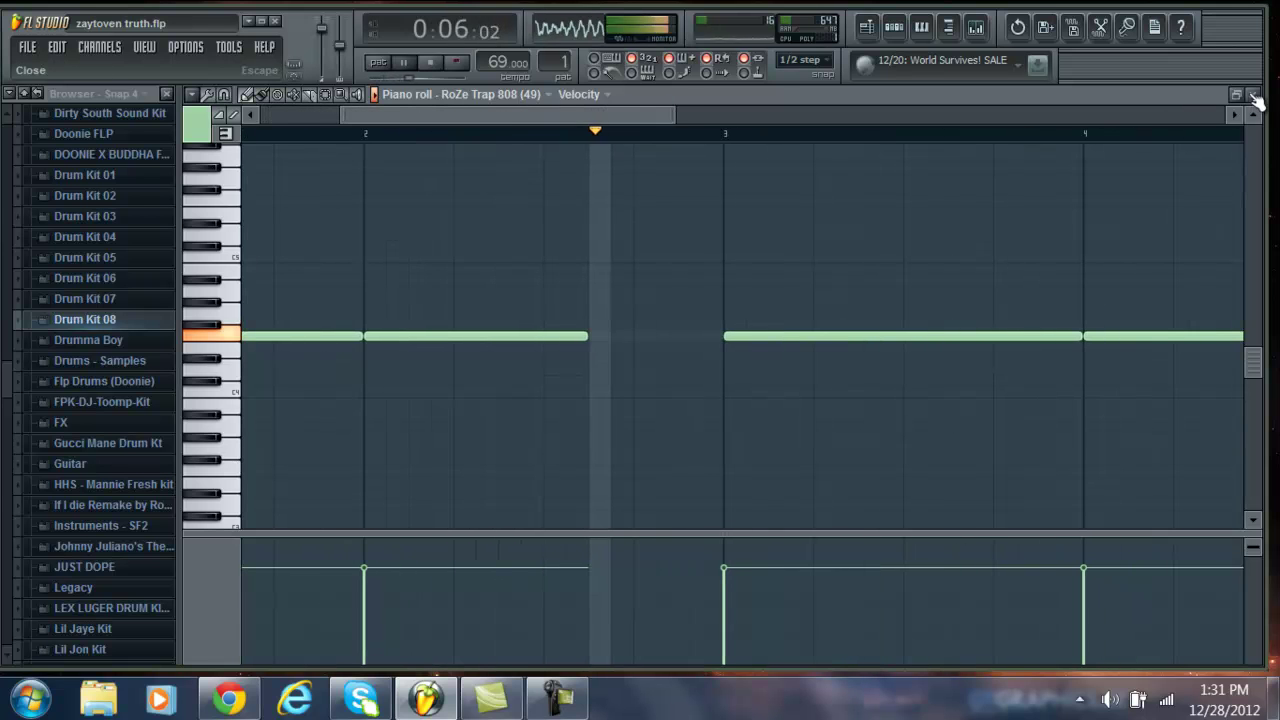
left_click(1253, 95)
left_click(592, 152)
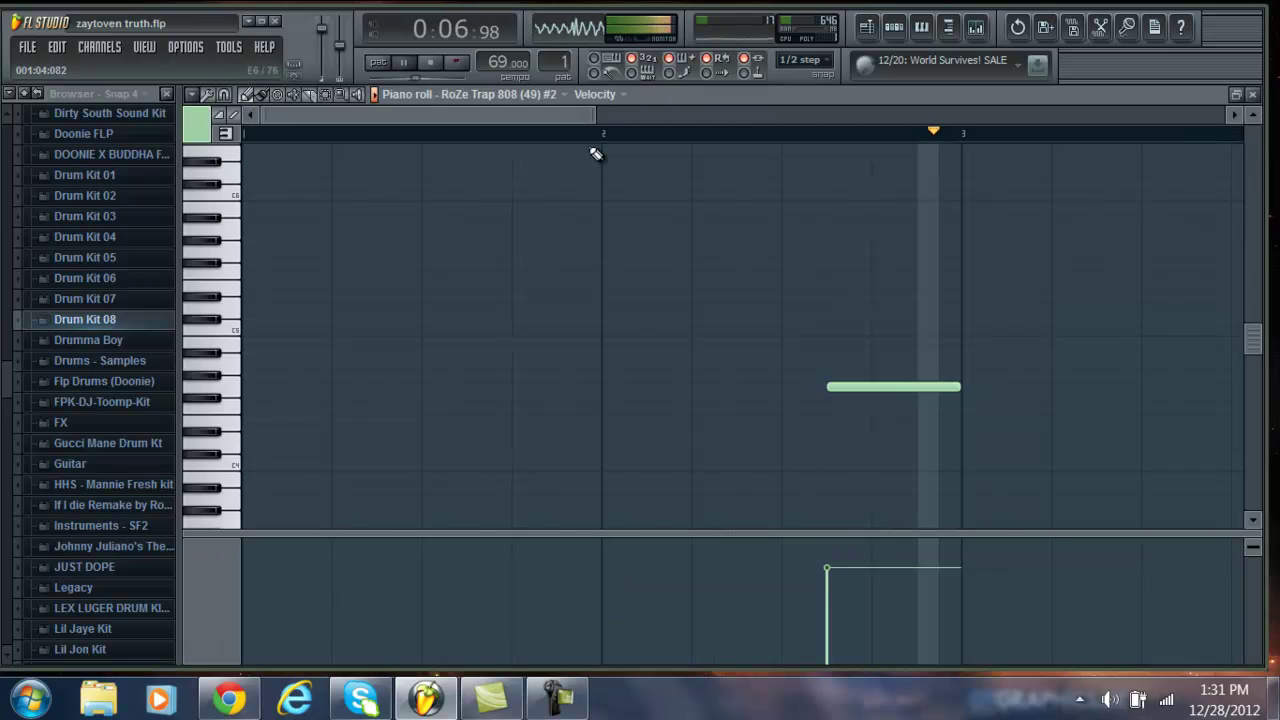
- Compare the remaining bars of the first and second RoZe Trap 808 note sequences, and stop playback
left_click(1258, 95)
left_click(529, 122)
left_click_drag(529, 122, 866, 118)
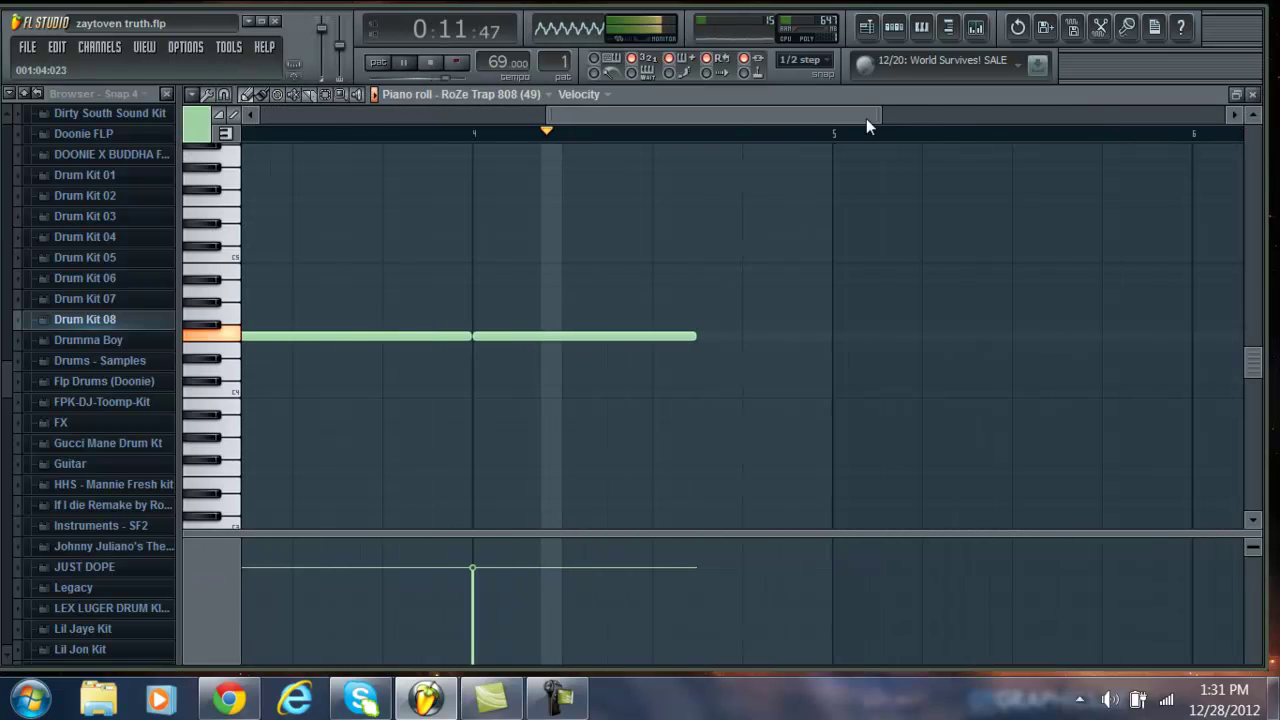
left_click(1254, 94)
left_click(636, 132)
left_click_drag(640, 120, 768, 125)
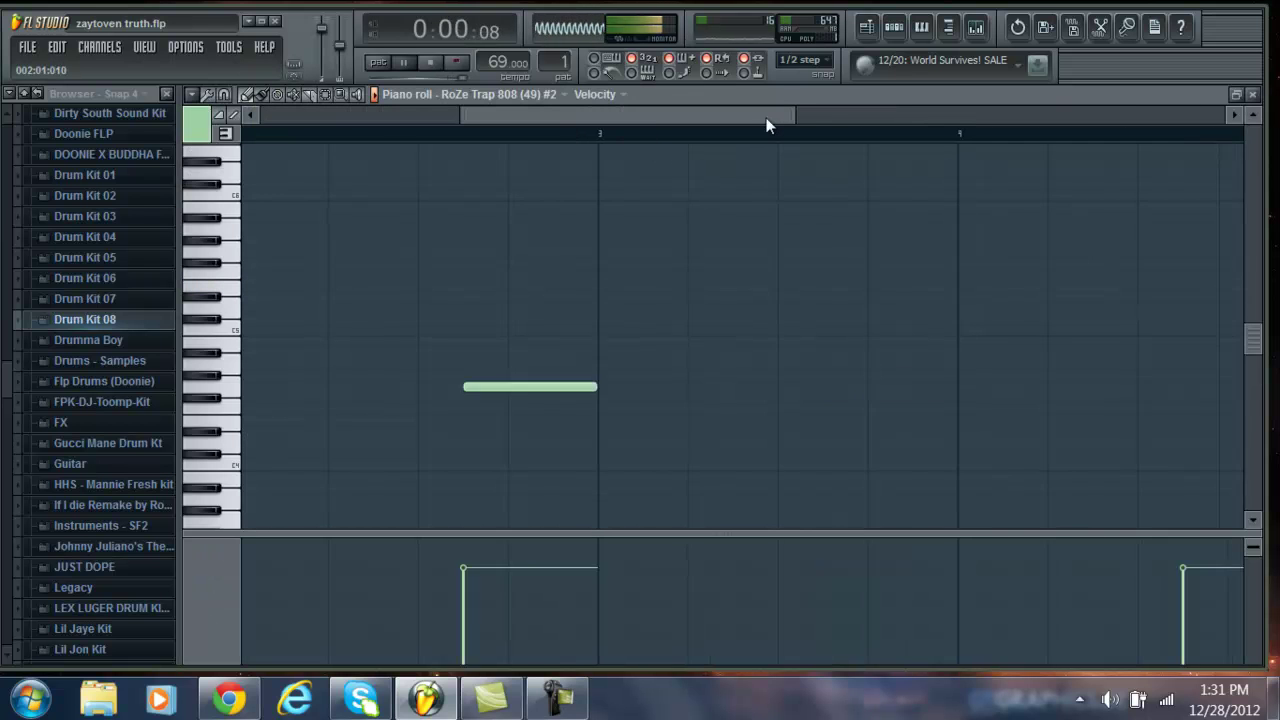
key("space")
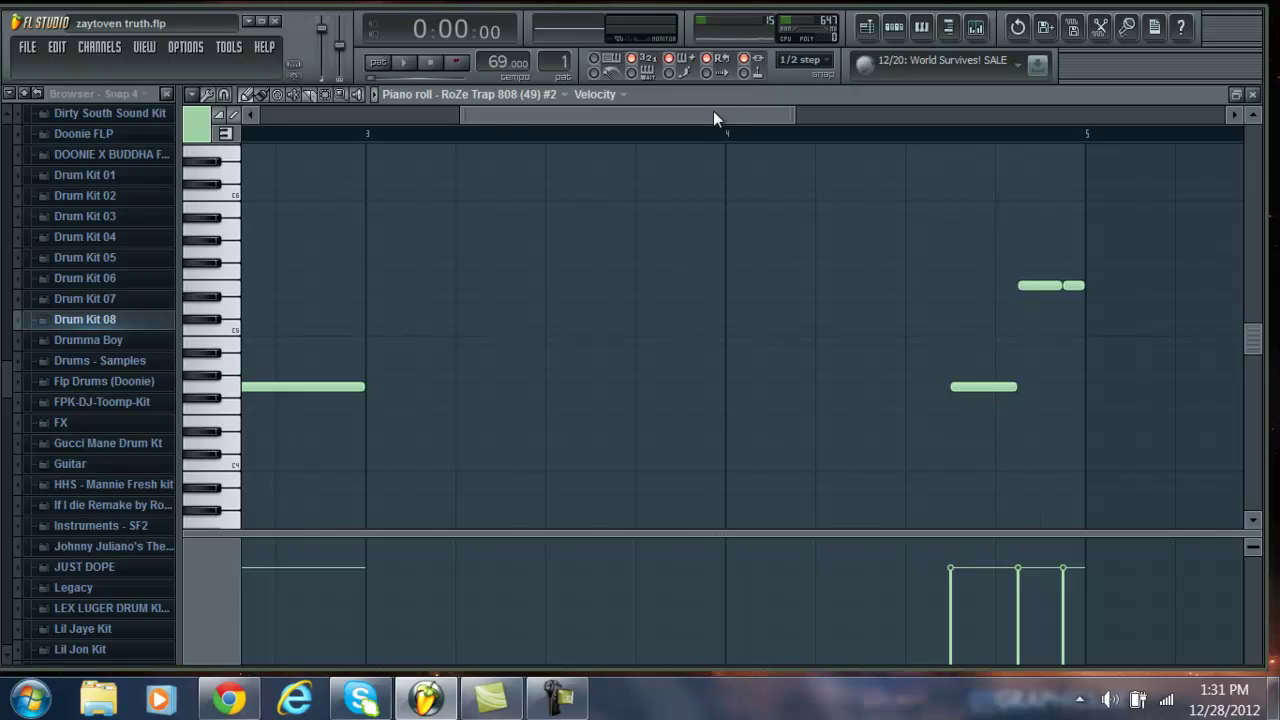
left_click_drag(713, 111, 548, 114)
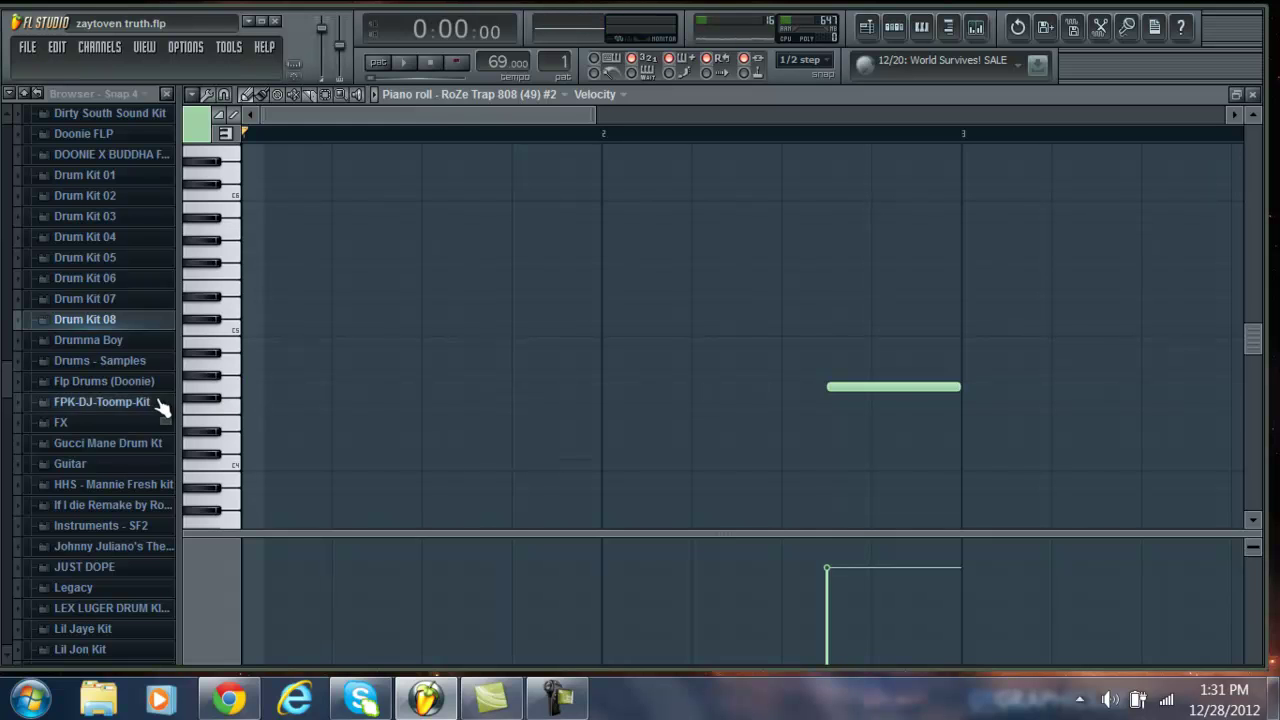
- Switch back to the first RoZe Trap 808 channel, examine its long notes and the gap before bar 3, and close the piano roll
left_click(1252, 94)
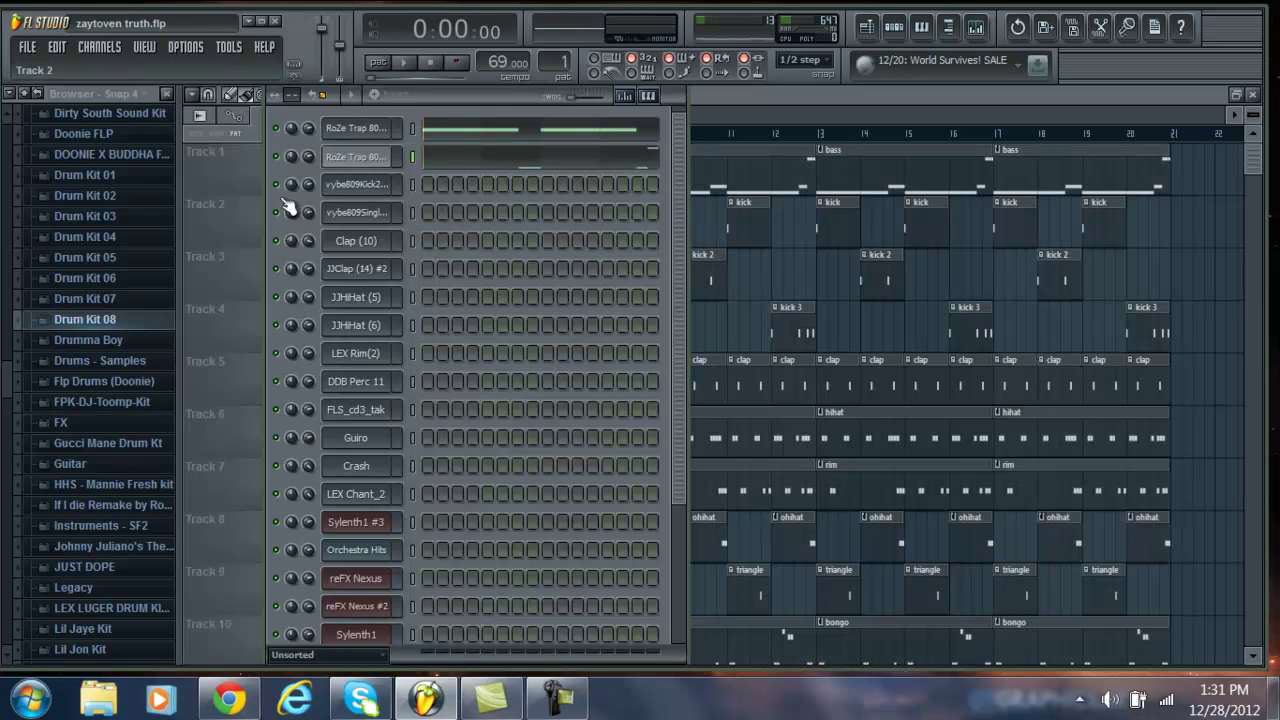
left_click(455, 138)
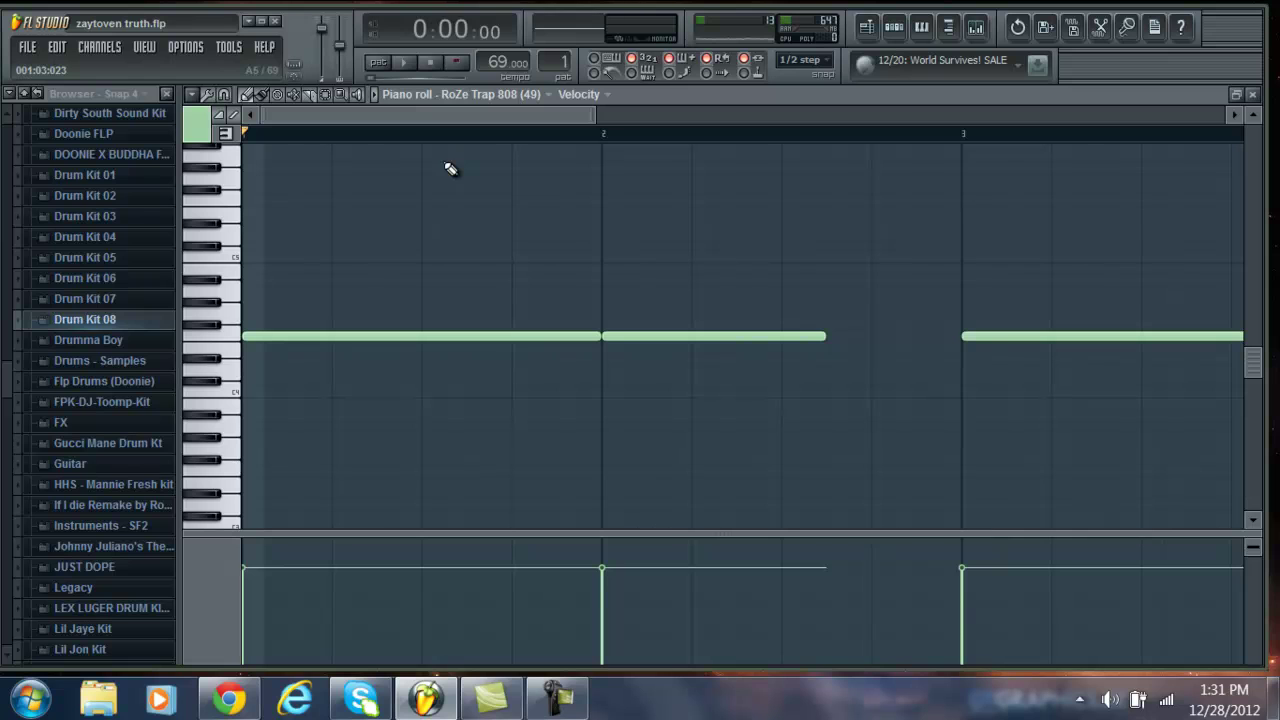
left_click(278, 337)
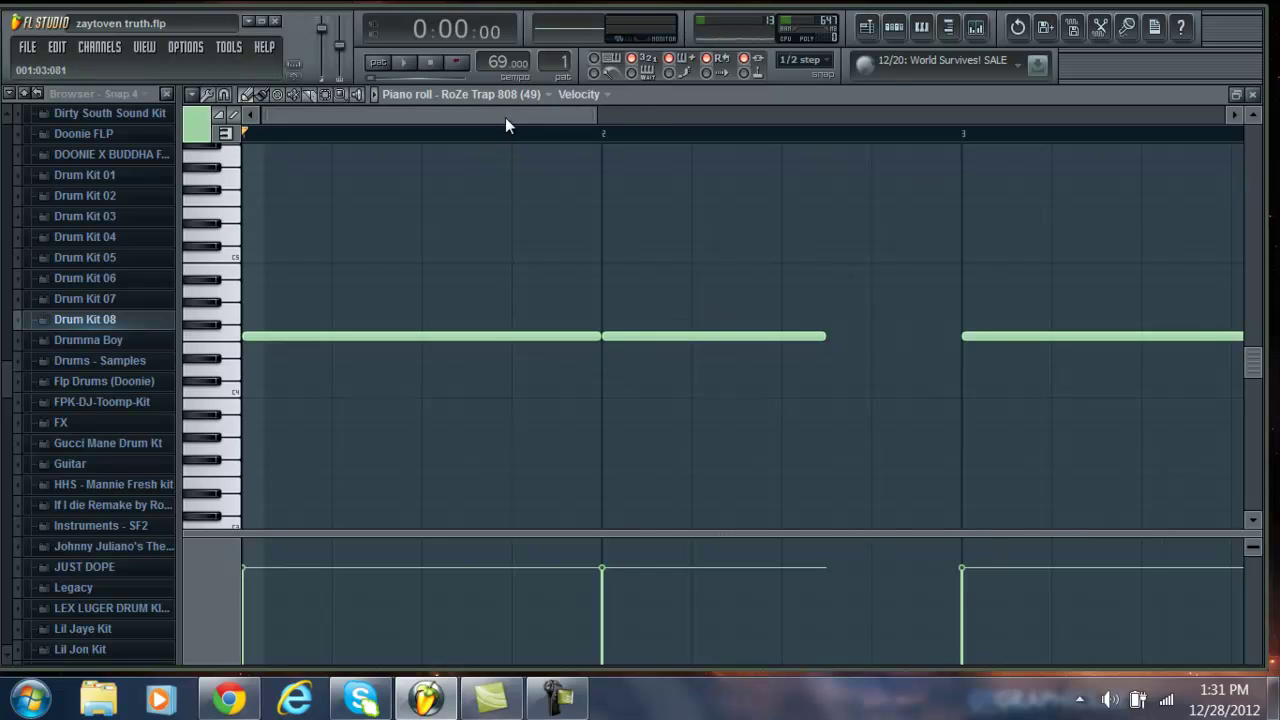
scroll(505, 117, "down", 2)
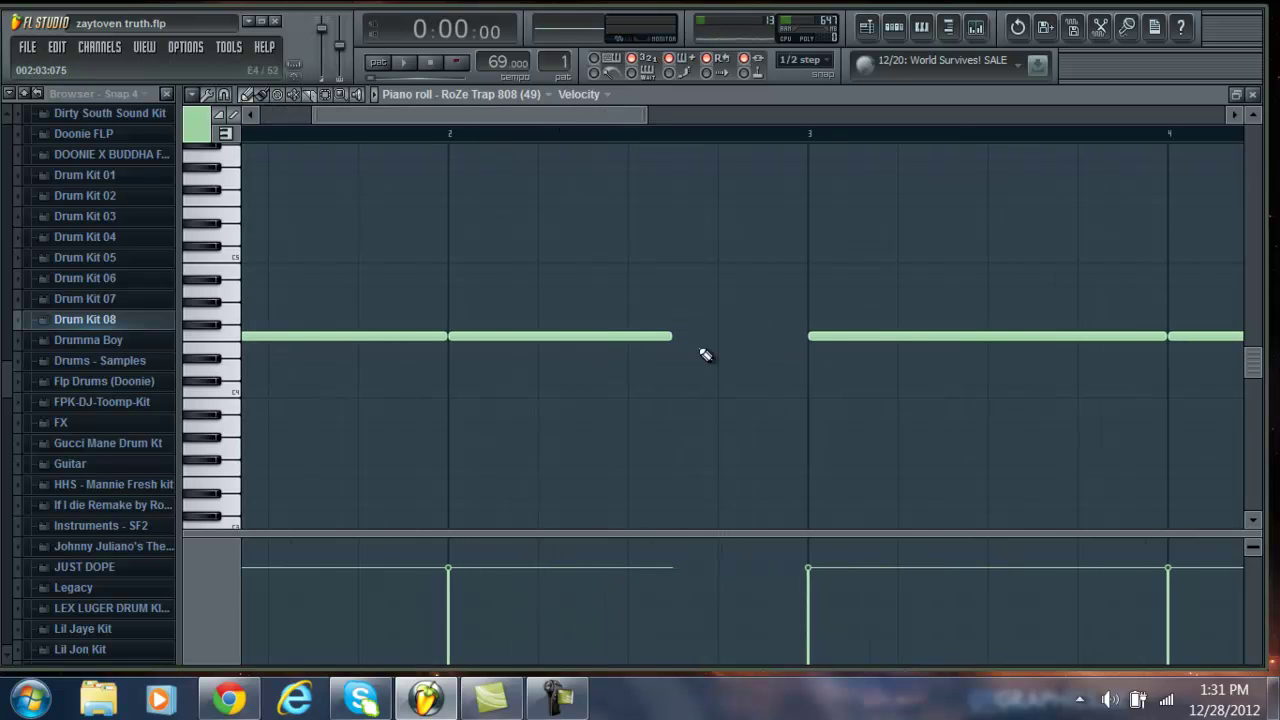
left_click(1254, 97)
- Go through the three kick patterns, patterns 2 to 4, in the step sequencer
left_click_drag(558, 62, 563, 50)
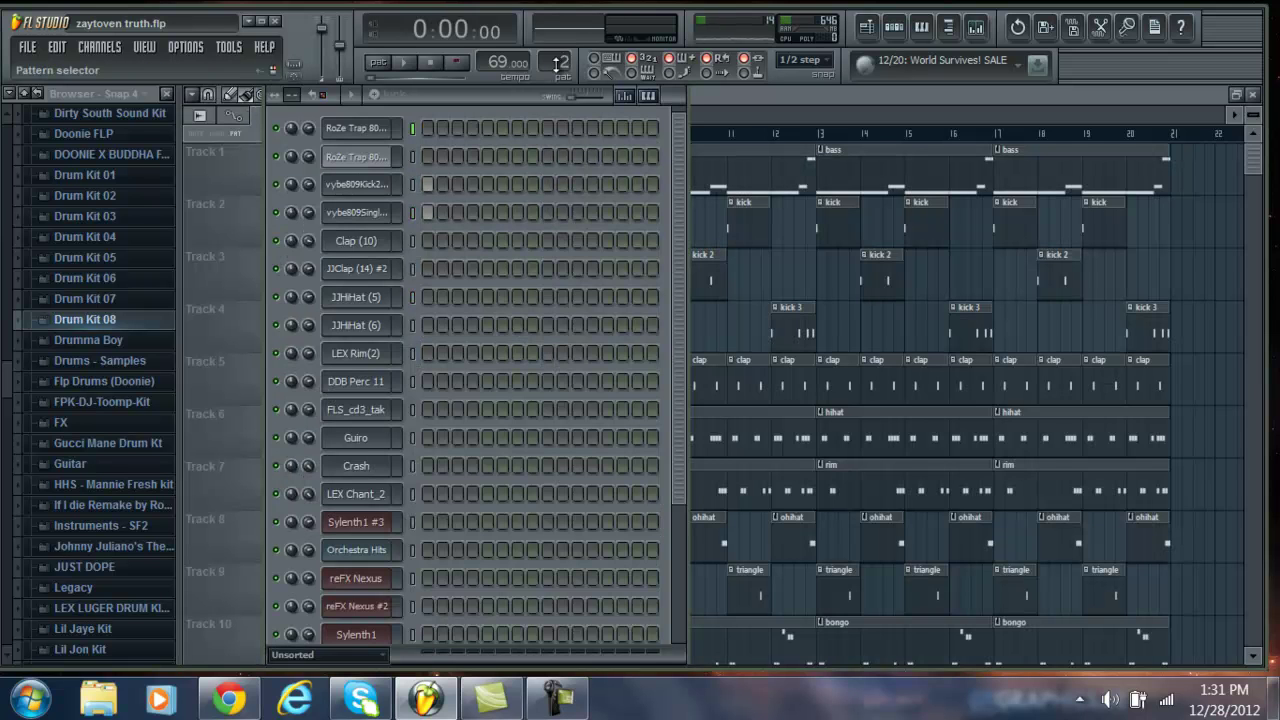
scroll(557, 50, "up", 1)
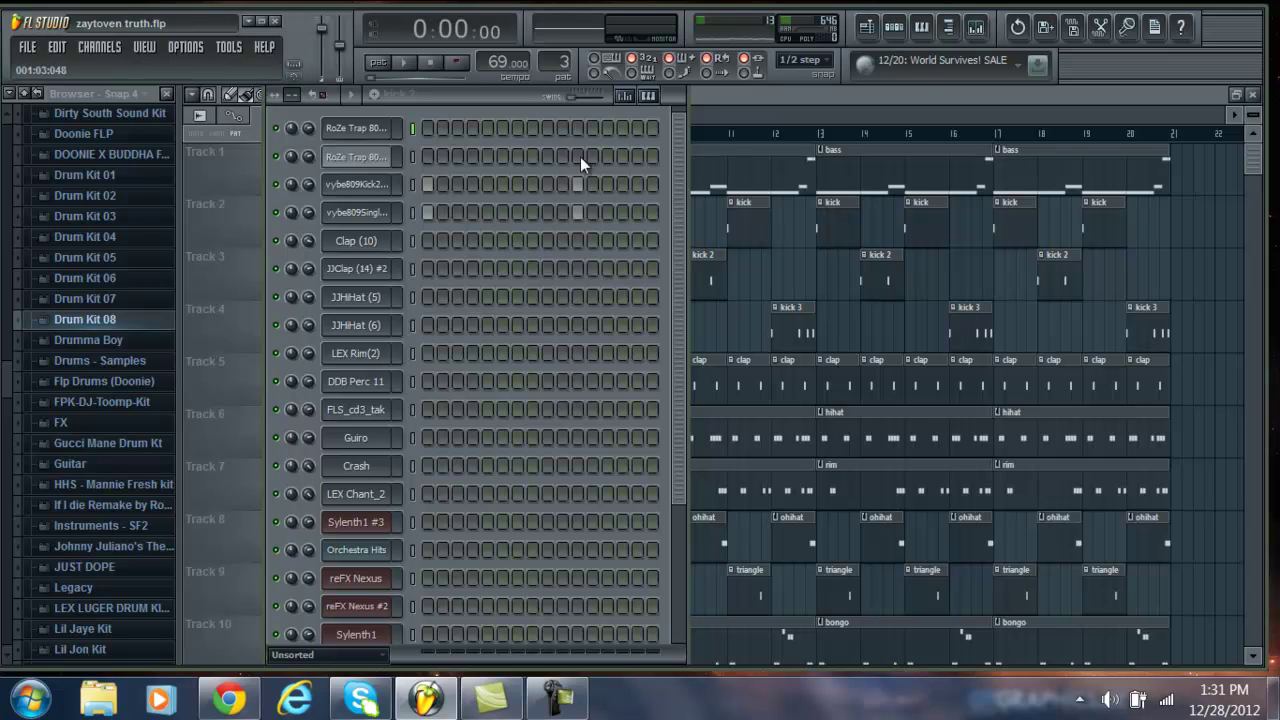
scroll(556, 47, "up", 1)
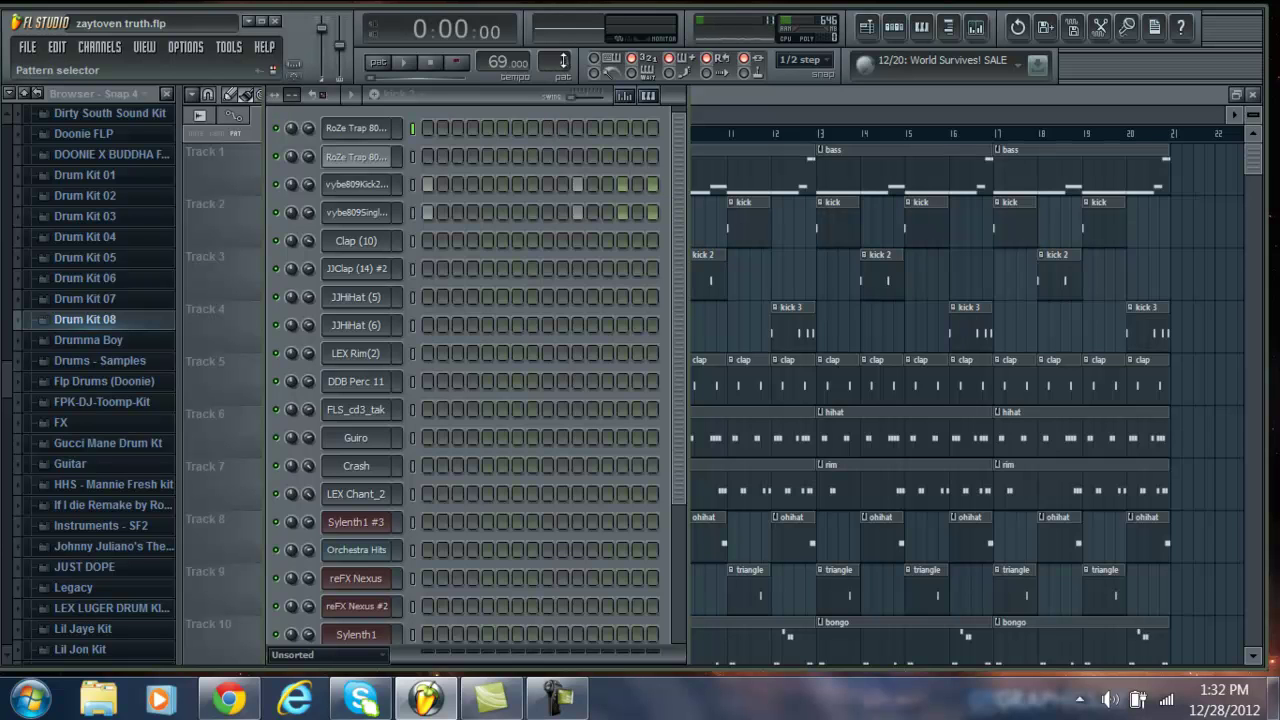
- Return to bass pattern 1, review the first RoZe Trap 808 channel's notes again, and close the piano roll
scroll(563, 61, "down", 3)
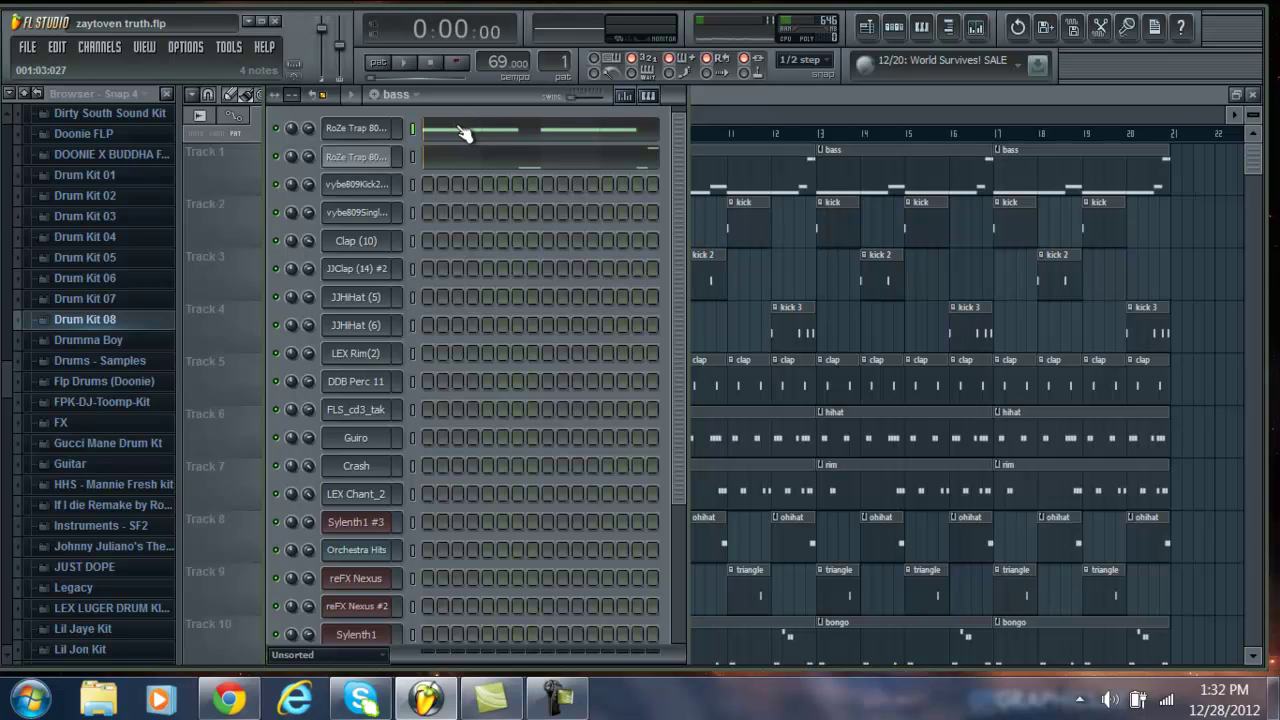
left_click(463, 134)
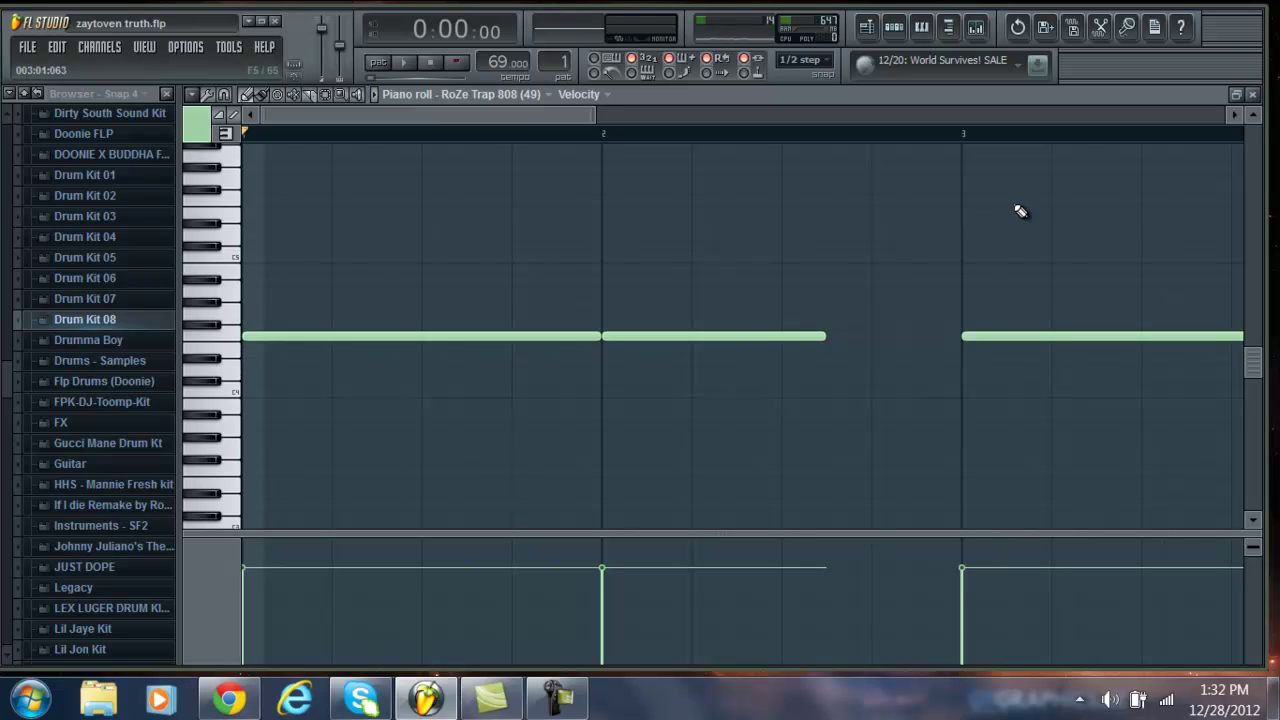
left_click(1254, 95)
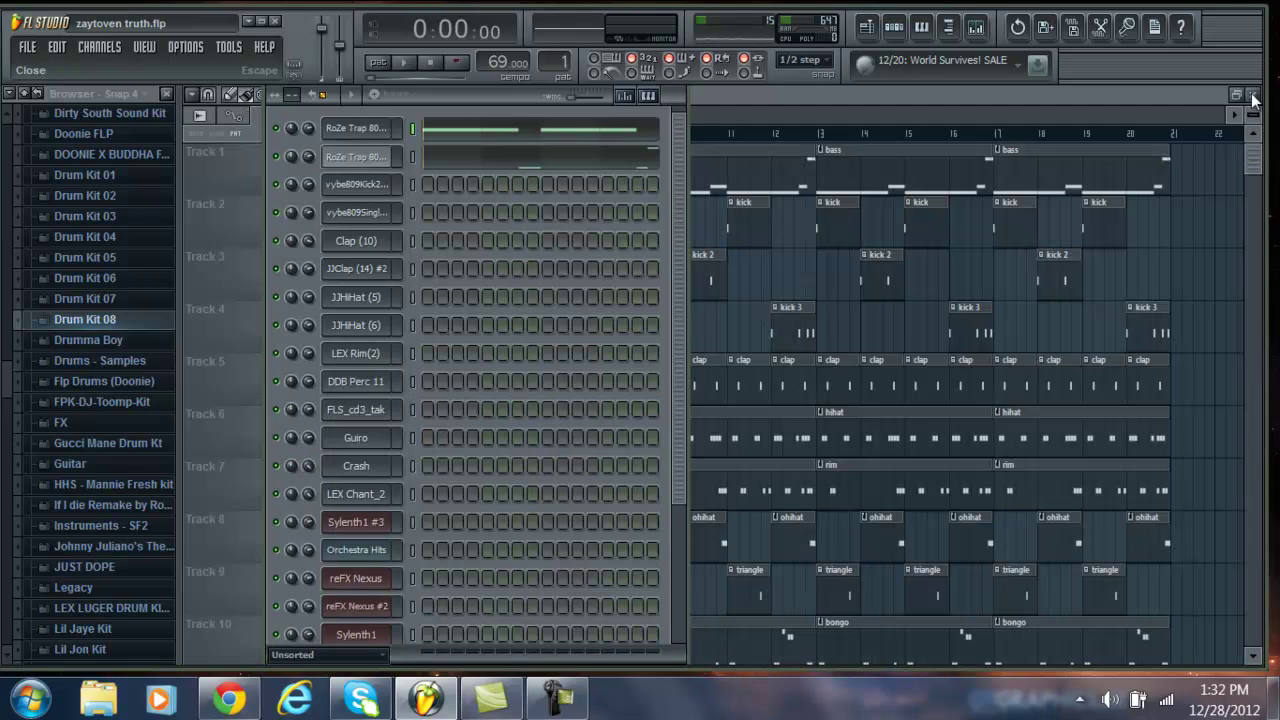
left_click(500, 133)
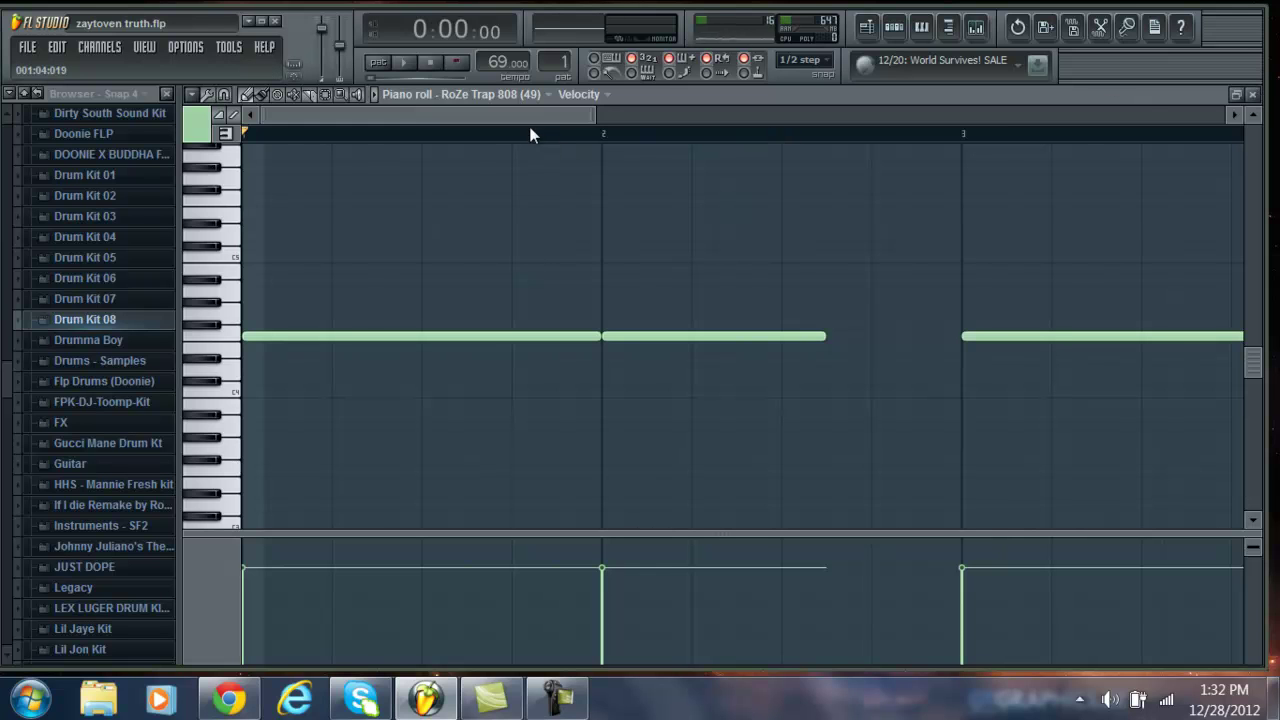
left_click_drag(532, 114, 349, 163)
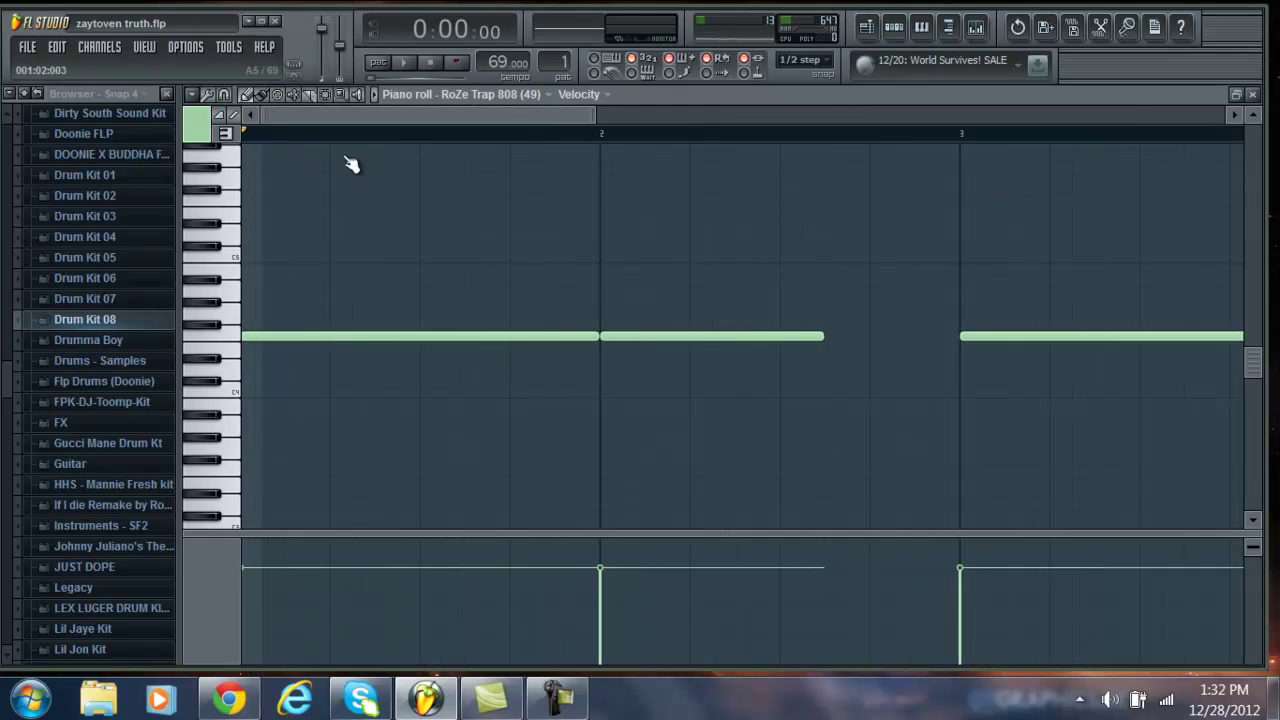
left_click(1252, 95)
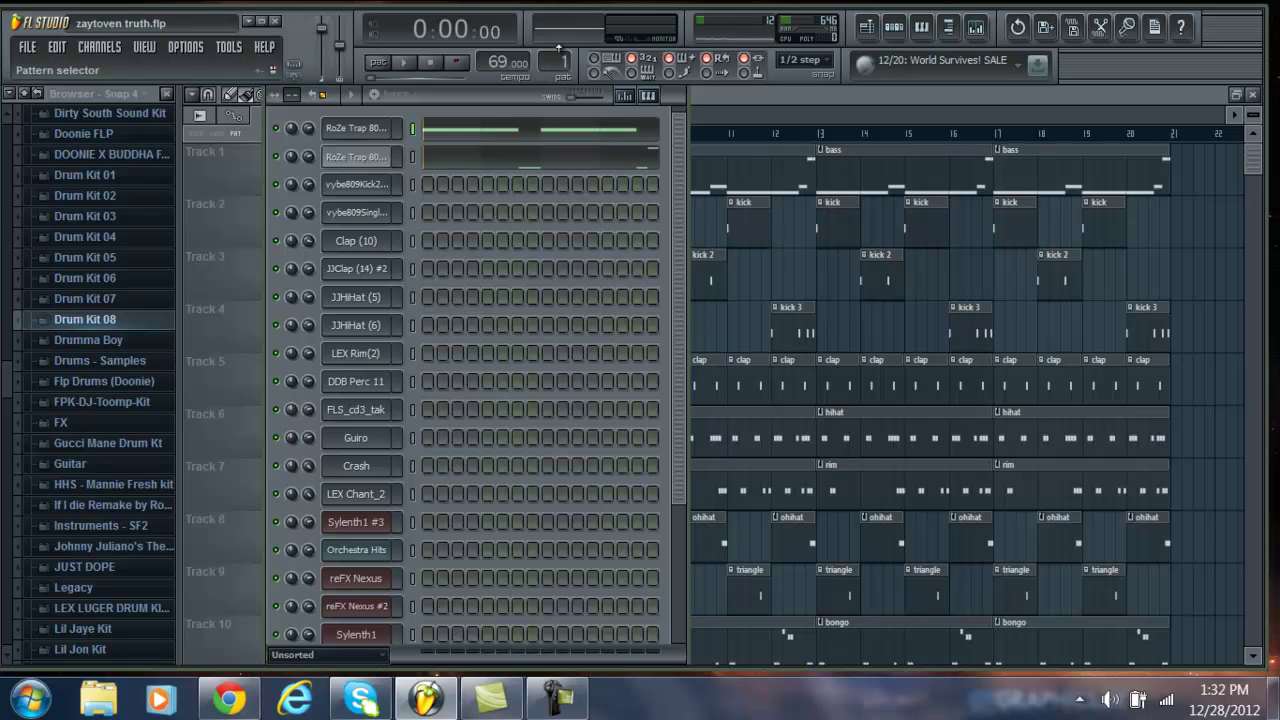
- Step through the kick patterns again and continue to the hi-hat pattern, pattern 6
scroll(558, 47, "up", 1)
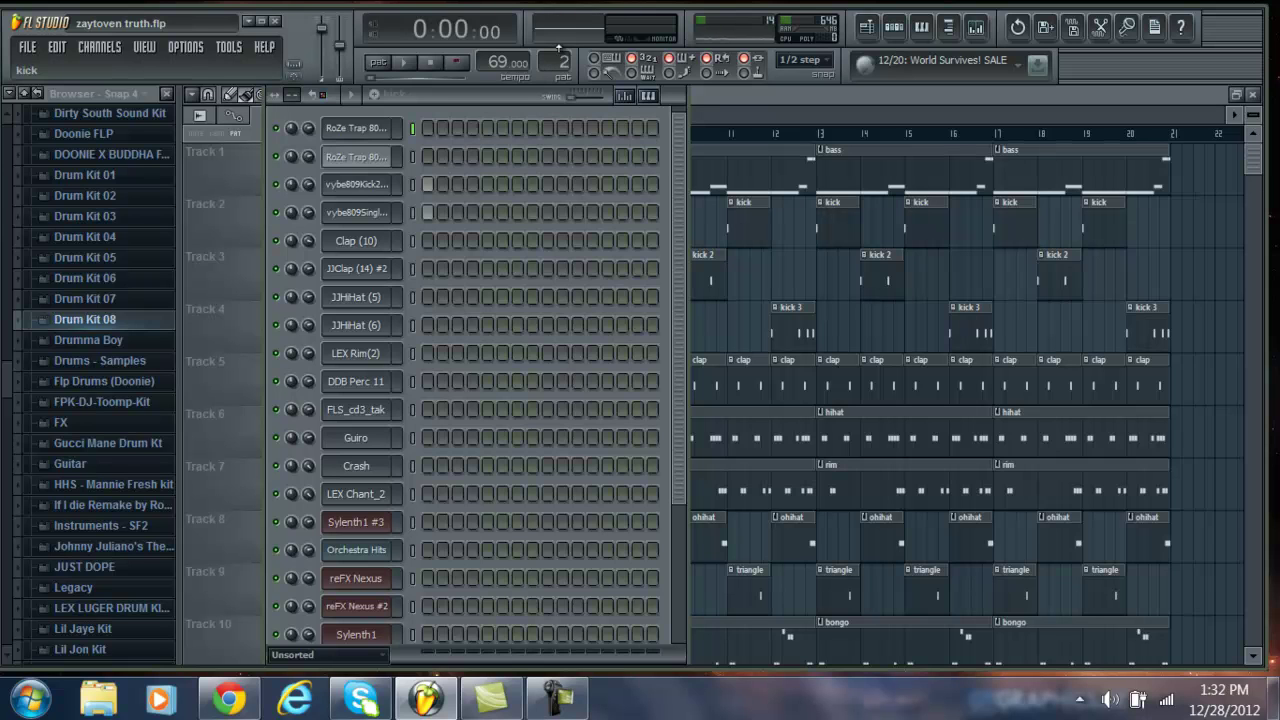
scroll(558, 47, "up", 1)
scroll(558, 47, "up", 1)
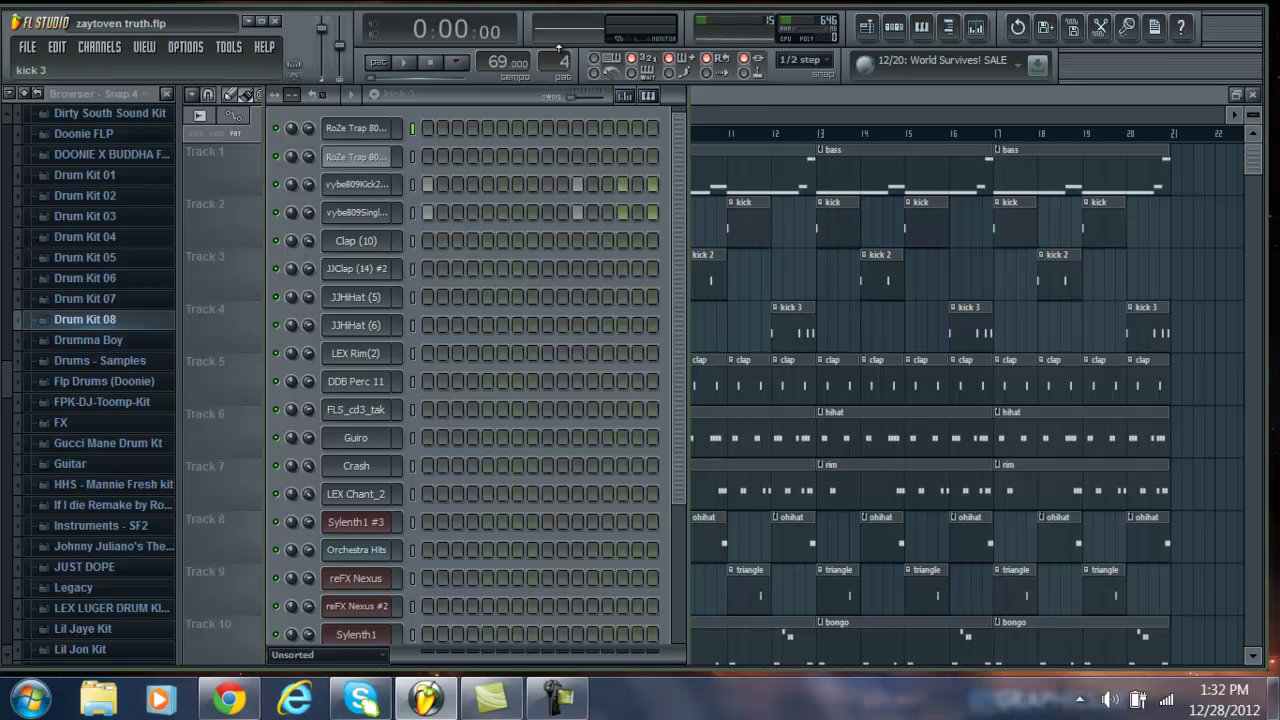
scroll(558, 47, "up", 2)
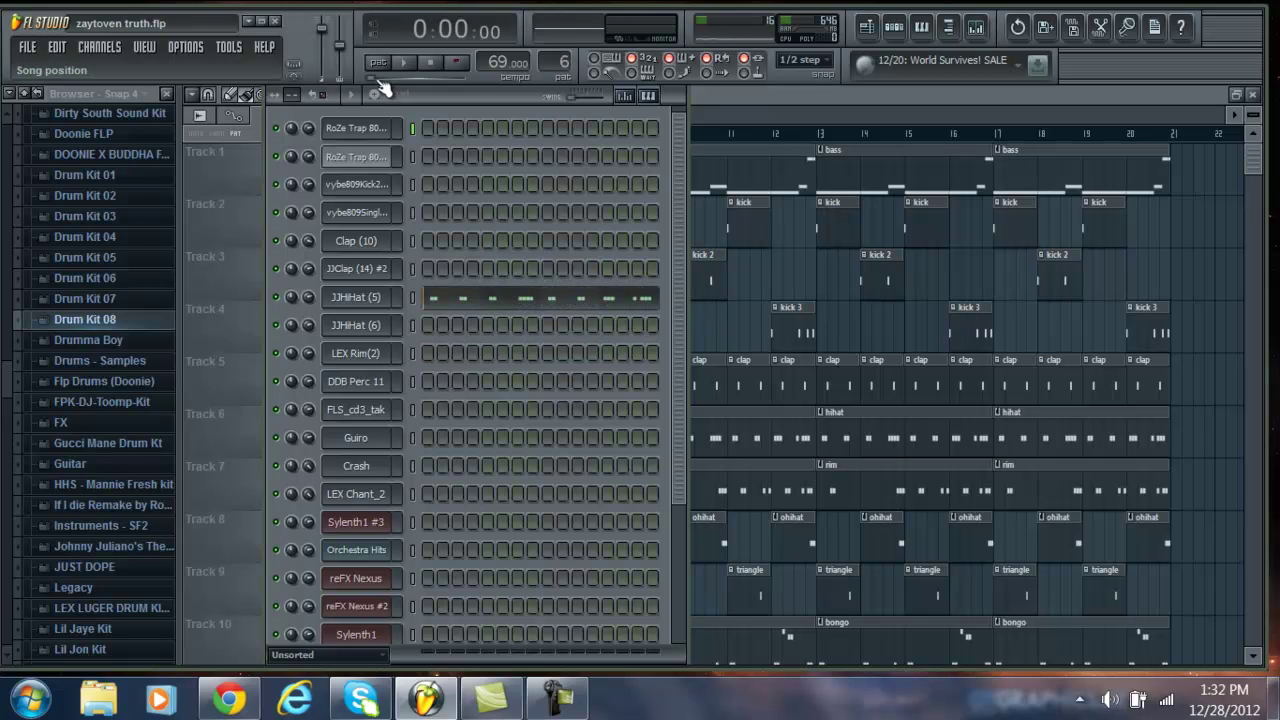
- View the JJHiHat (5) notes in the piano roll, play the pattern, stop it, and close the piano roll
left_click(410, 65)
left_click(424, 65)
left_click(455, 297)
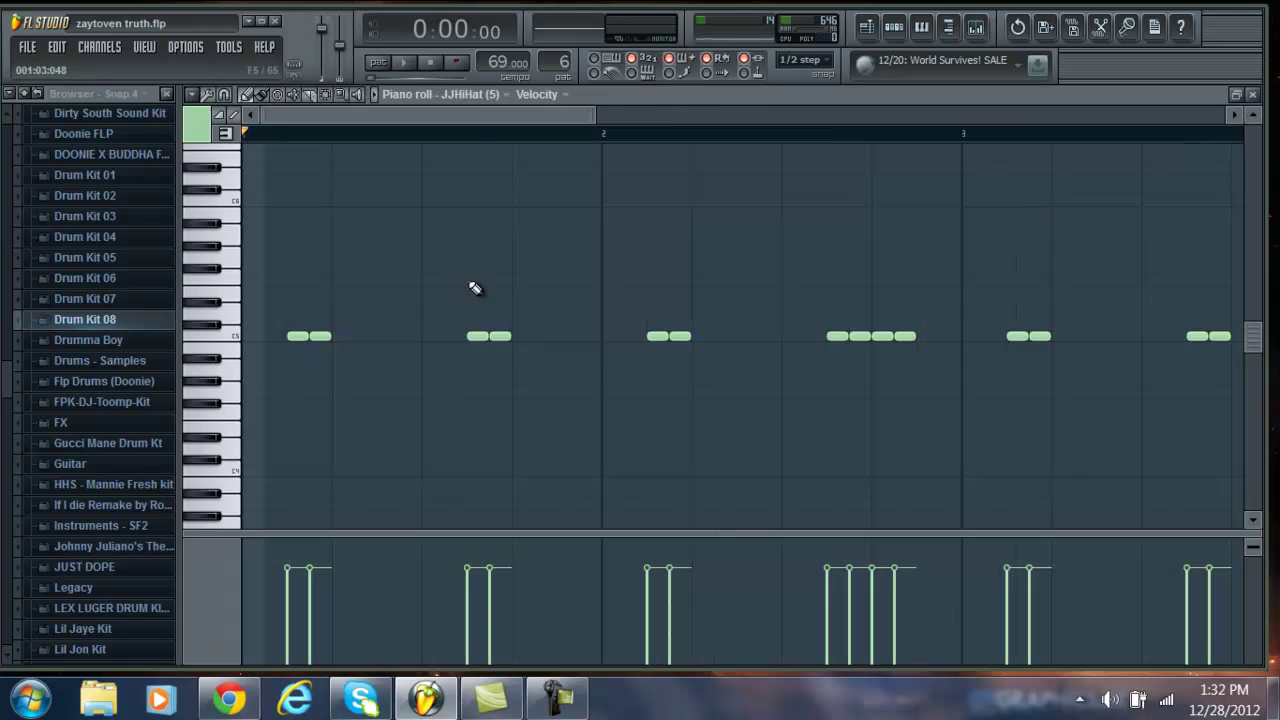
left_click(414, 66)
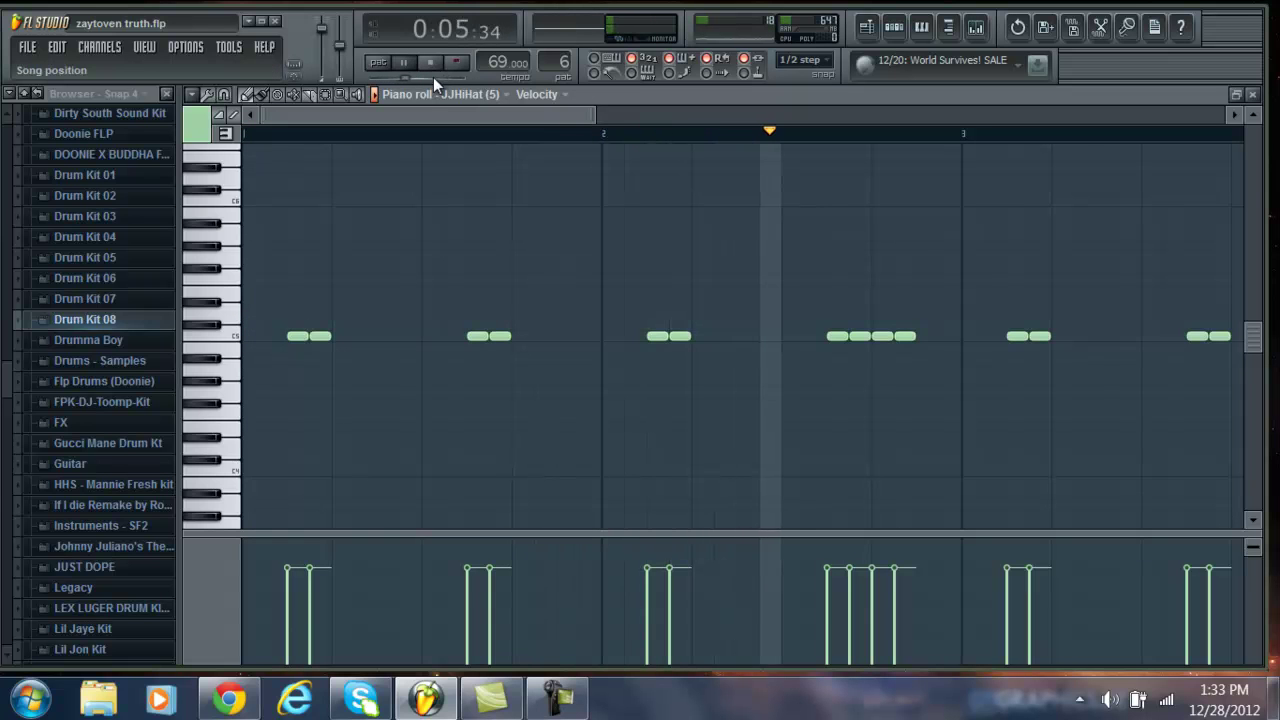
left_click(430, 62)
left_click(1252, 94)
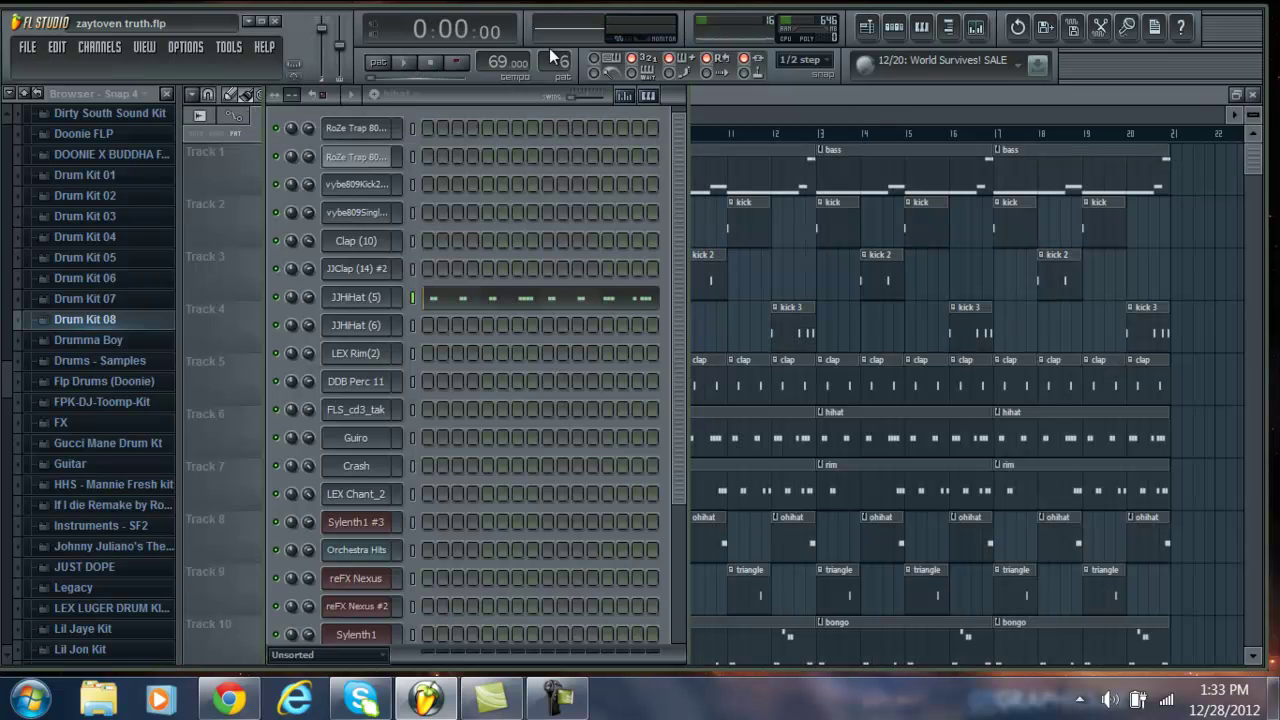
- Go through the rim, ohihat and triangle patterns to the bongo pattern, pattern 10
scroll(553, 47, "up", 1)
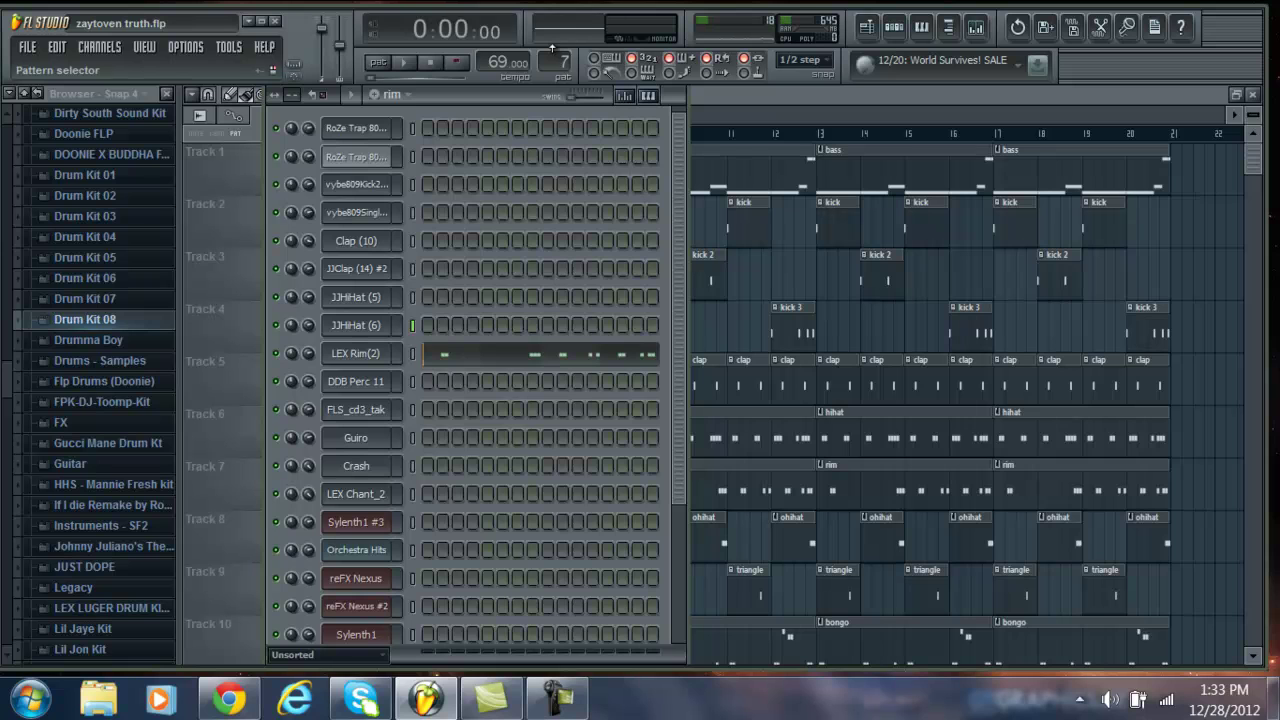
scroll(551, 47, "up", 1)
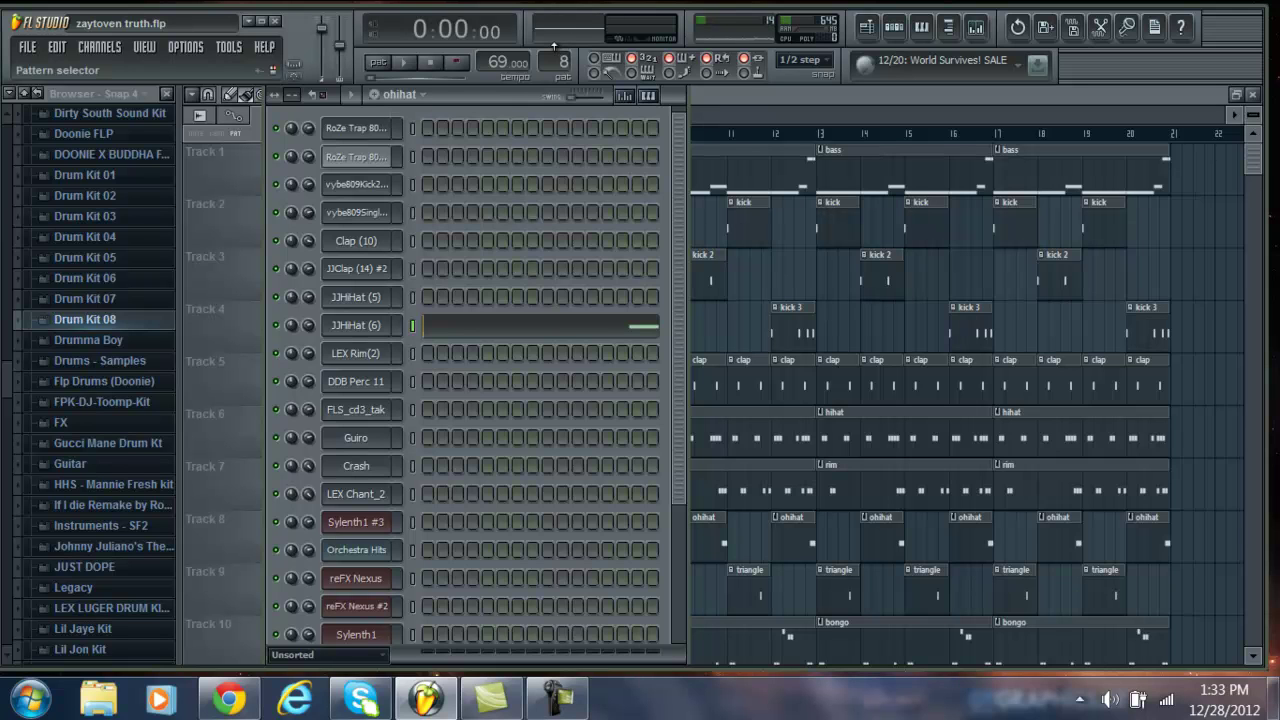
scroll(553, 47, "up", 1)
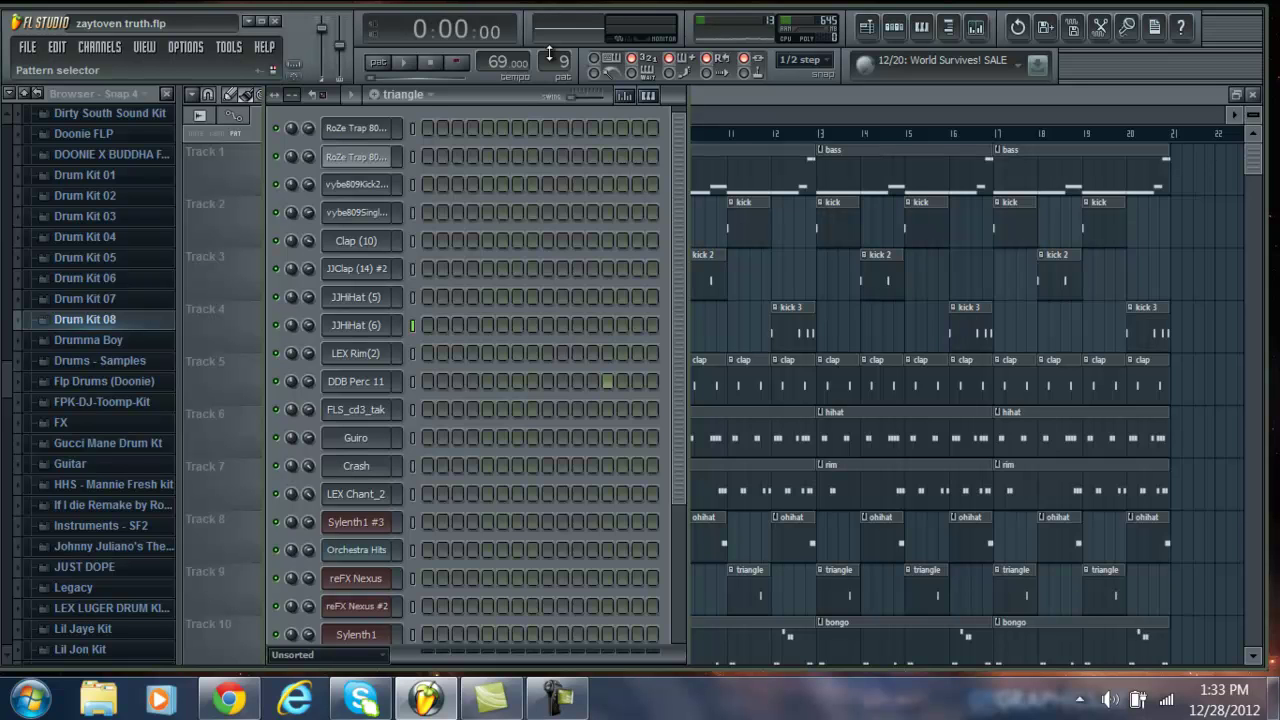
scroll(545, 45, "up", 1)
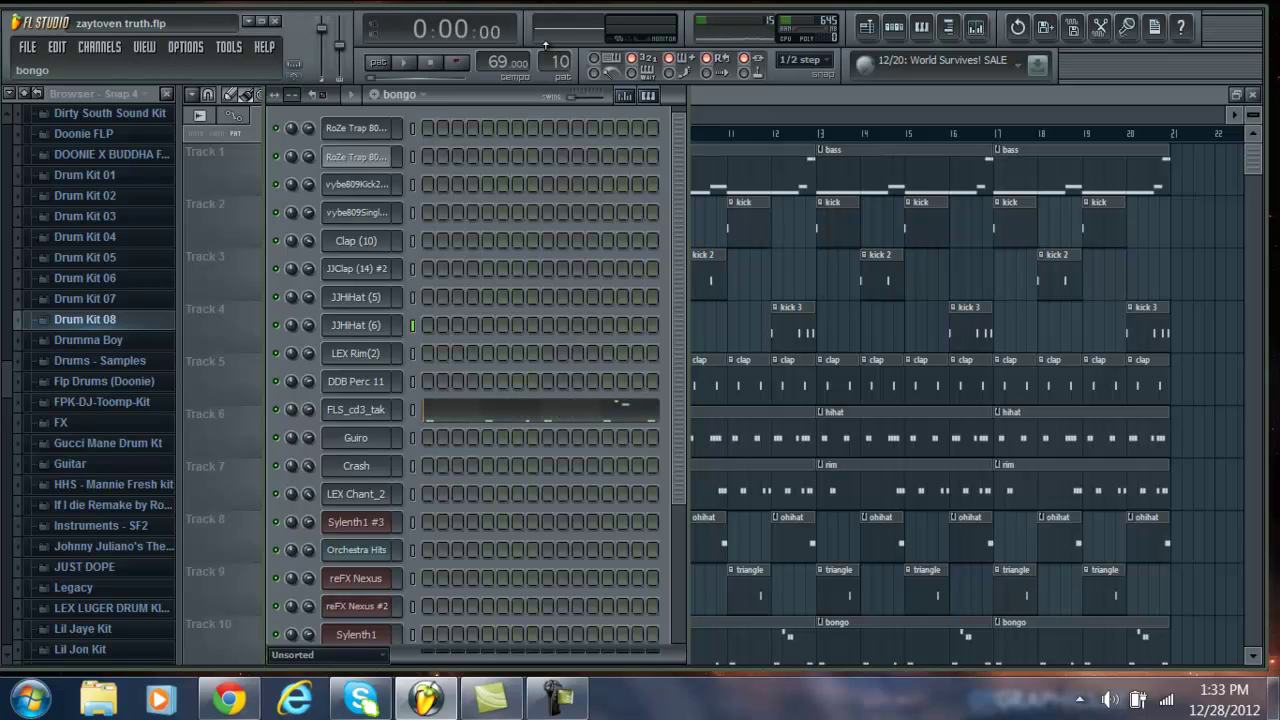
- View the FLS_cd3_tak notes of the bongo pattern in the piano roll, play them and stop playback
left_click(488, 412)
left_click(408, 63)
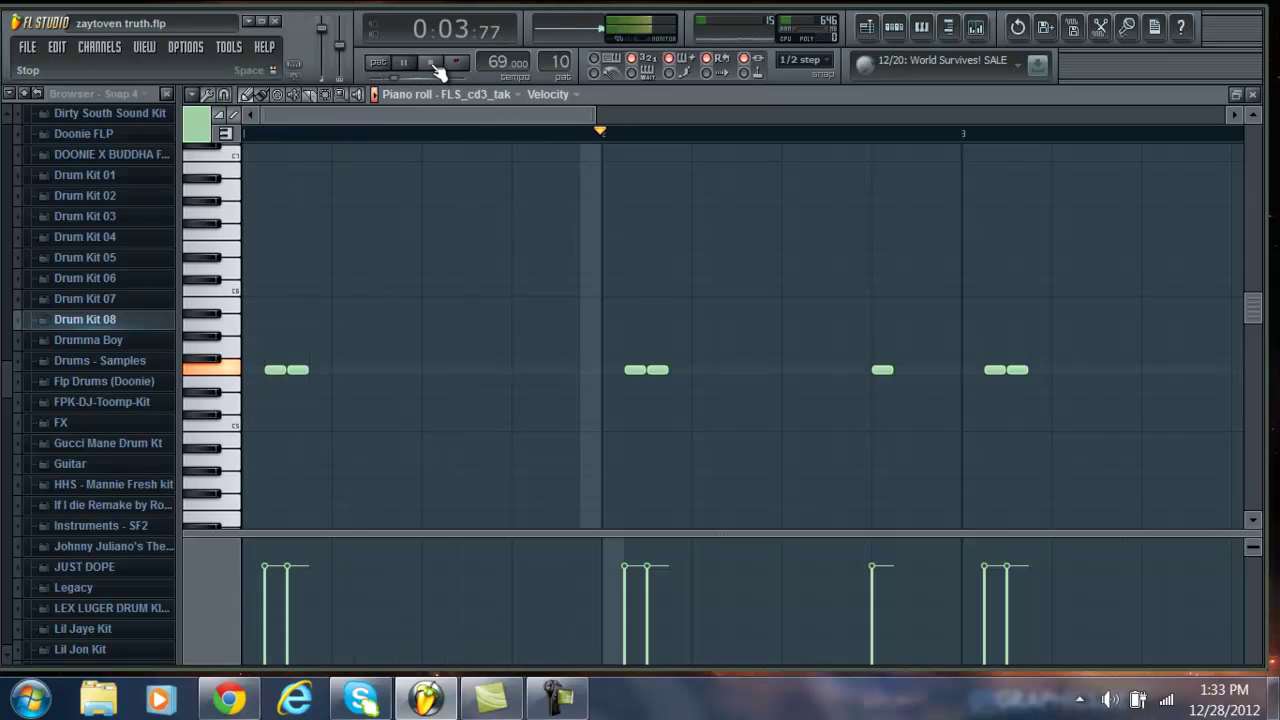
left_click(433, 63)
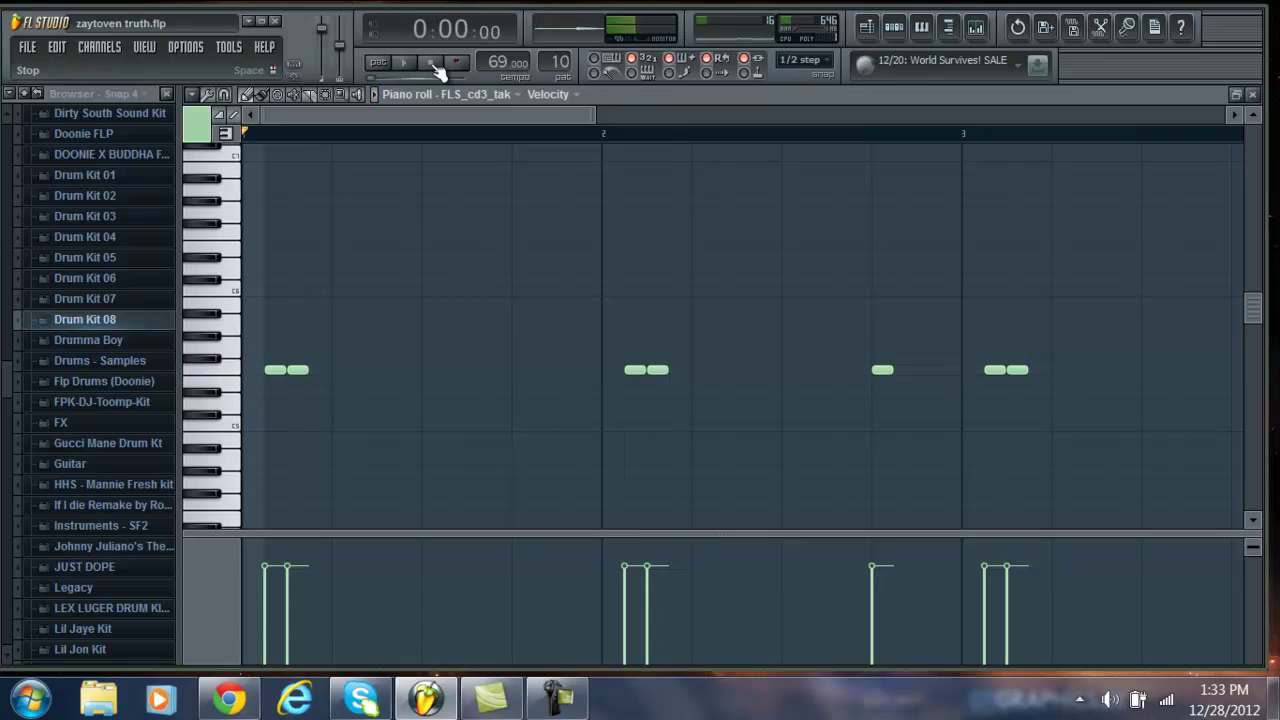
- Expand the Drum Kit 08 folder in the browser to show its samples
left_click(123, 324)
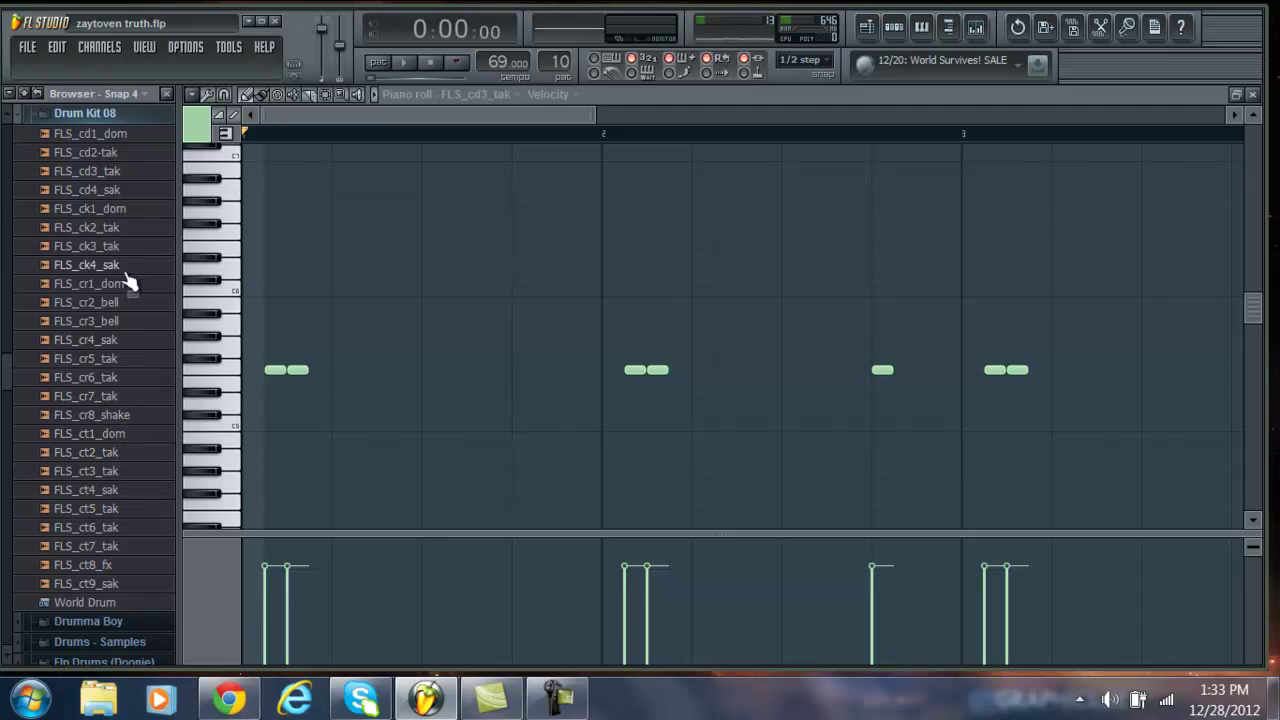
- Audition the FLS_cd3_tak sample from the Drum Kit 08 folder and close the piano roll
left_click(121, 172)
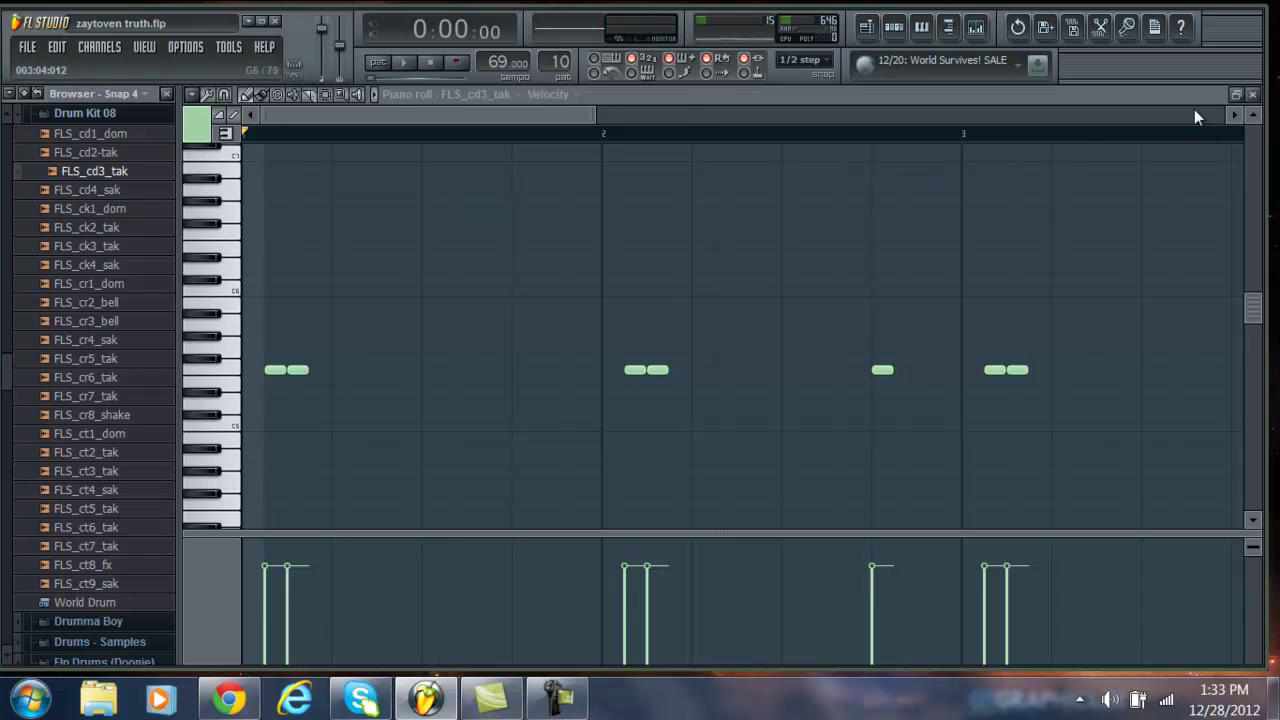
left_click(1252, 95)
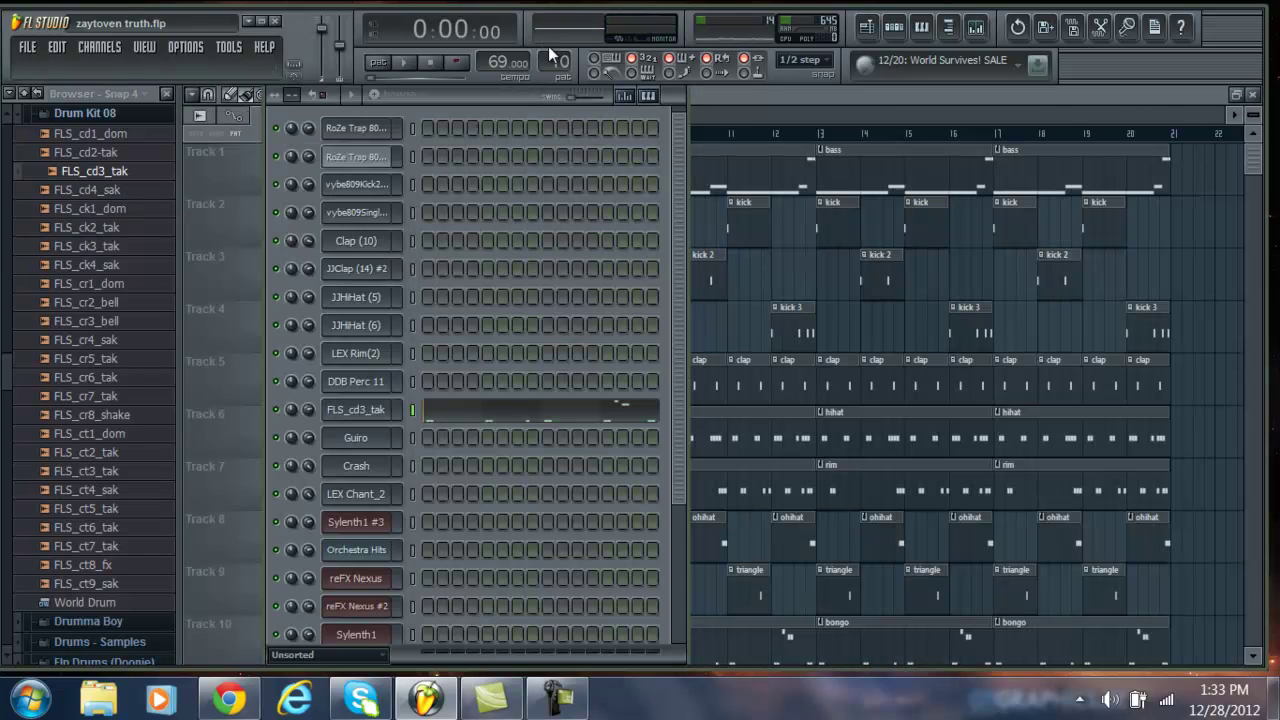
- Go through patterns 11 to 13, viewing the channel settings of Guiro and LEX Chant_2
scroll(547, 48, "up", 1)
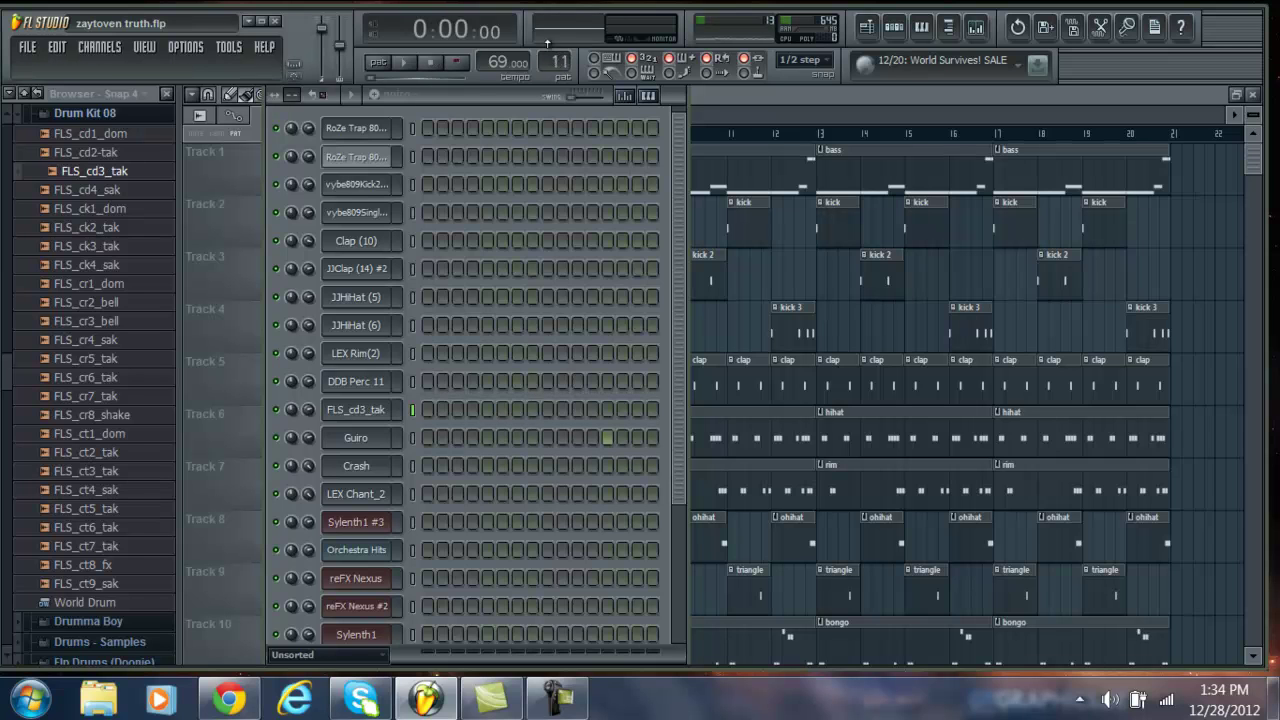
left_click(356, 437)
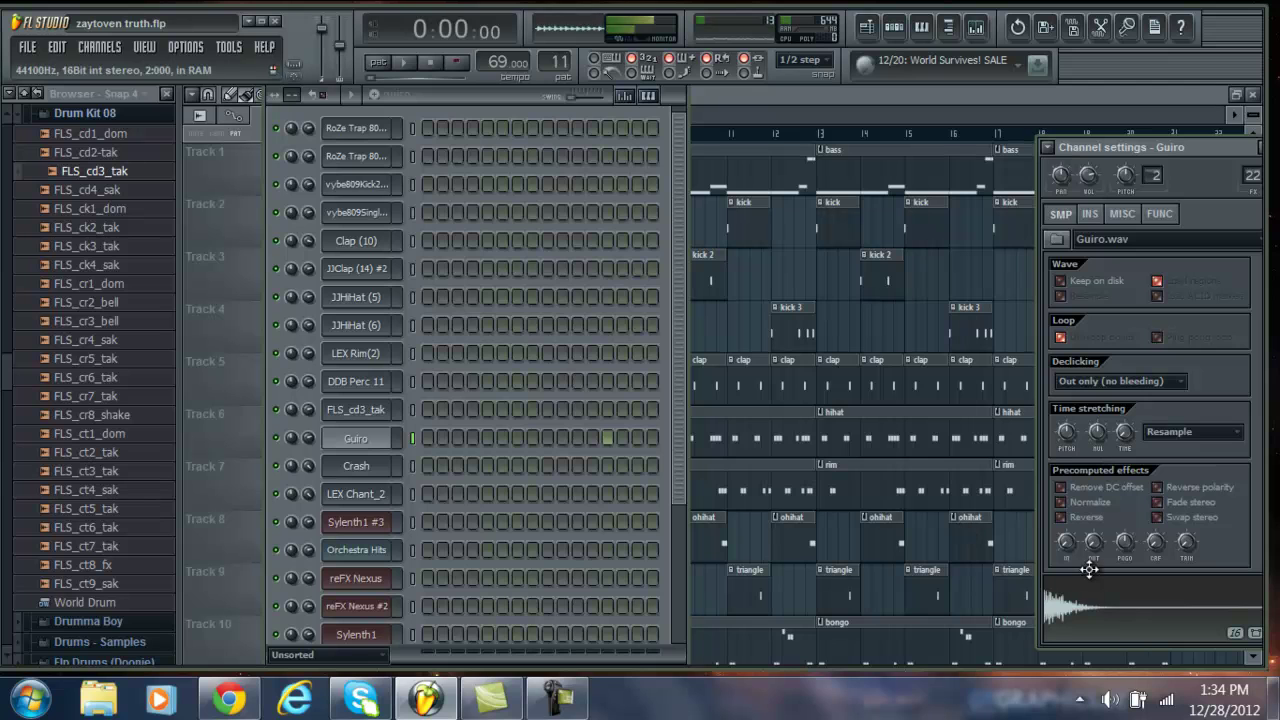
scroll(549, 46, "up", 1)
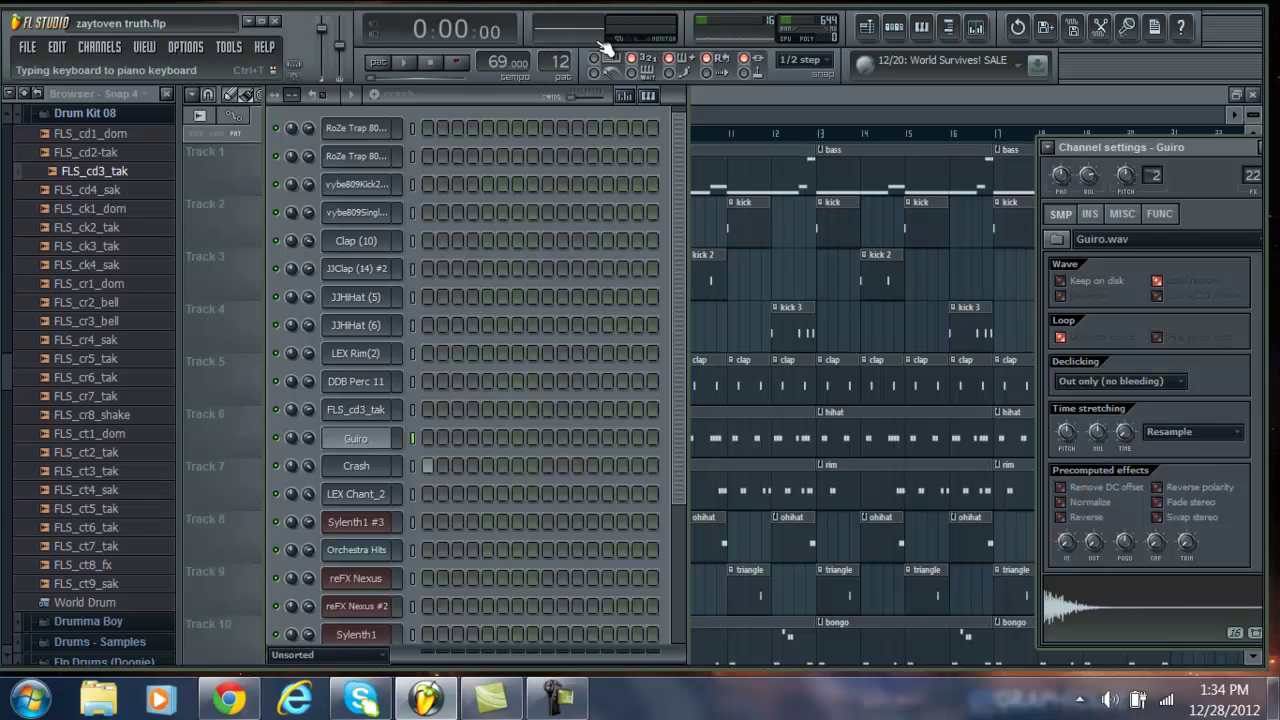
scroll(544, 46, "up", 1)
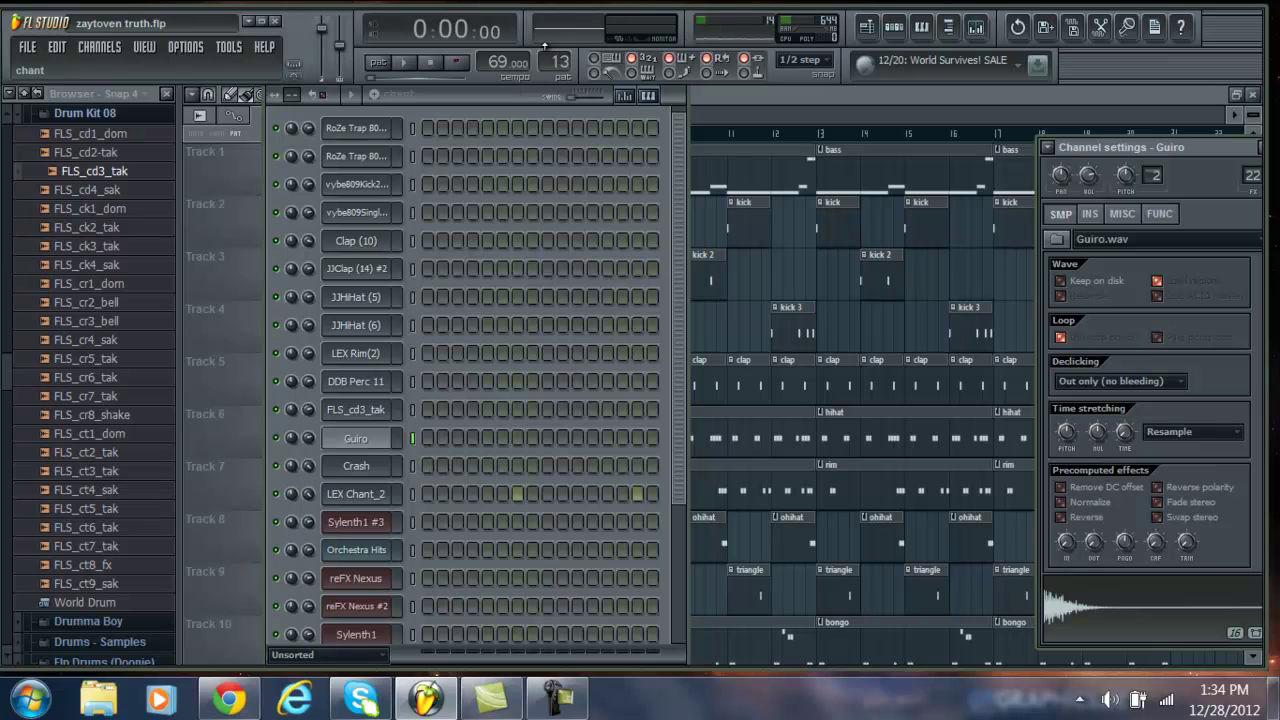
left_click(356, 494)
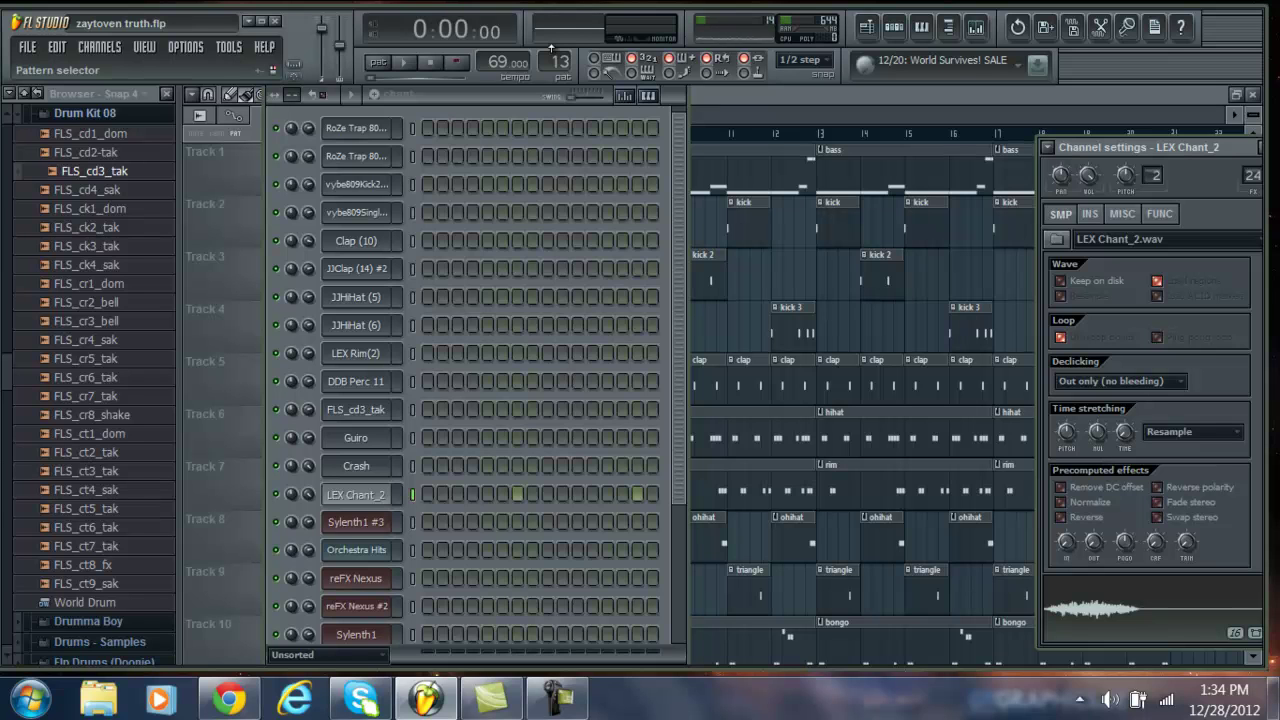
- Switch to pattern 14, then check the screen recorder's duration and minimize its window
scroll(550, 47, "up", 1)
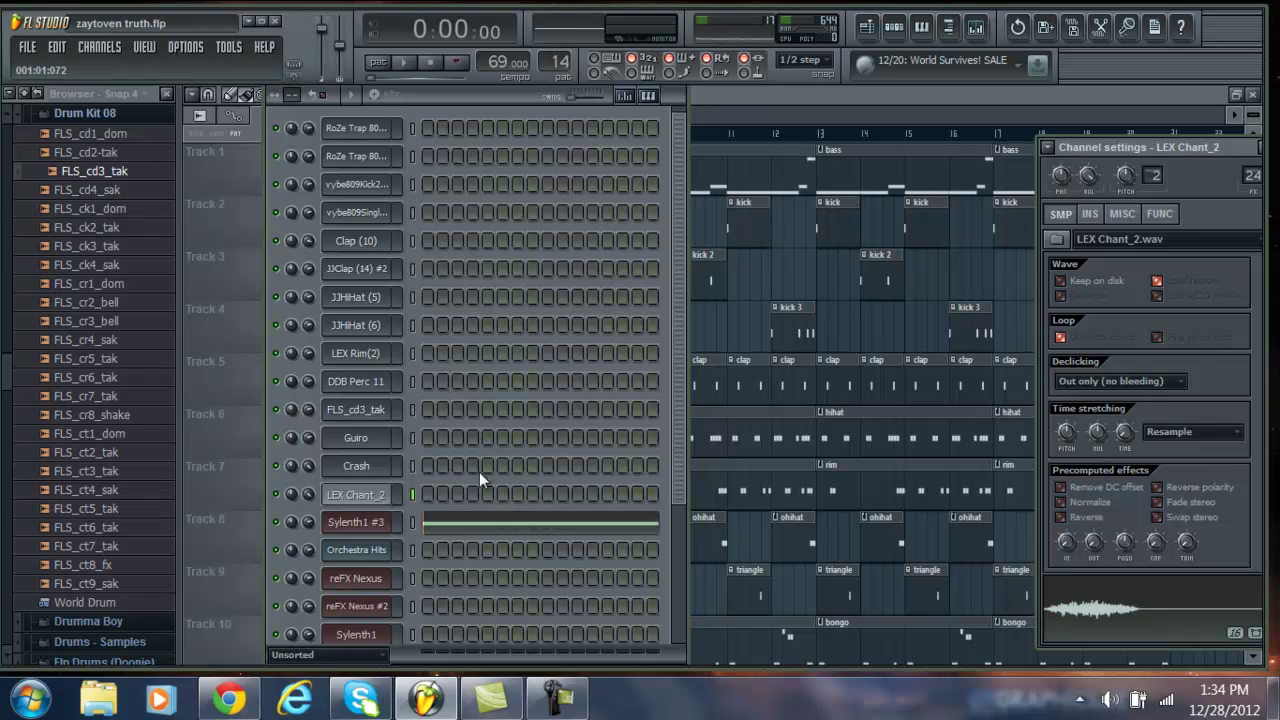
key("Page_Down")
key("Page_Up")
left_click(557, 698)
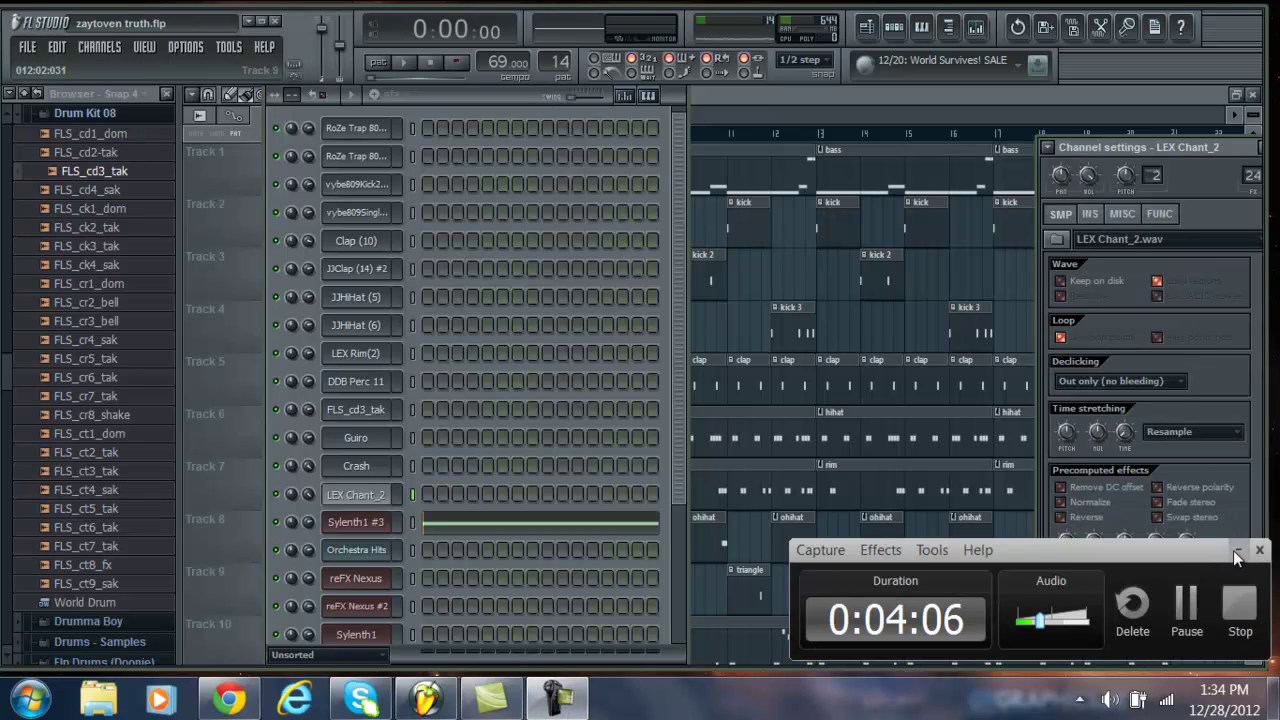
left_click(1236, 550)
- Go to pattern 16, play it while viewing its reFX Nexus chords in the piano roll, and stop playback
scroll(556, 50, "up", 1)
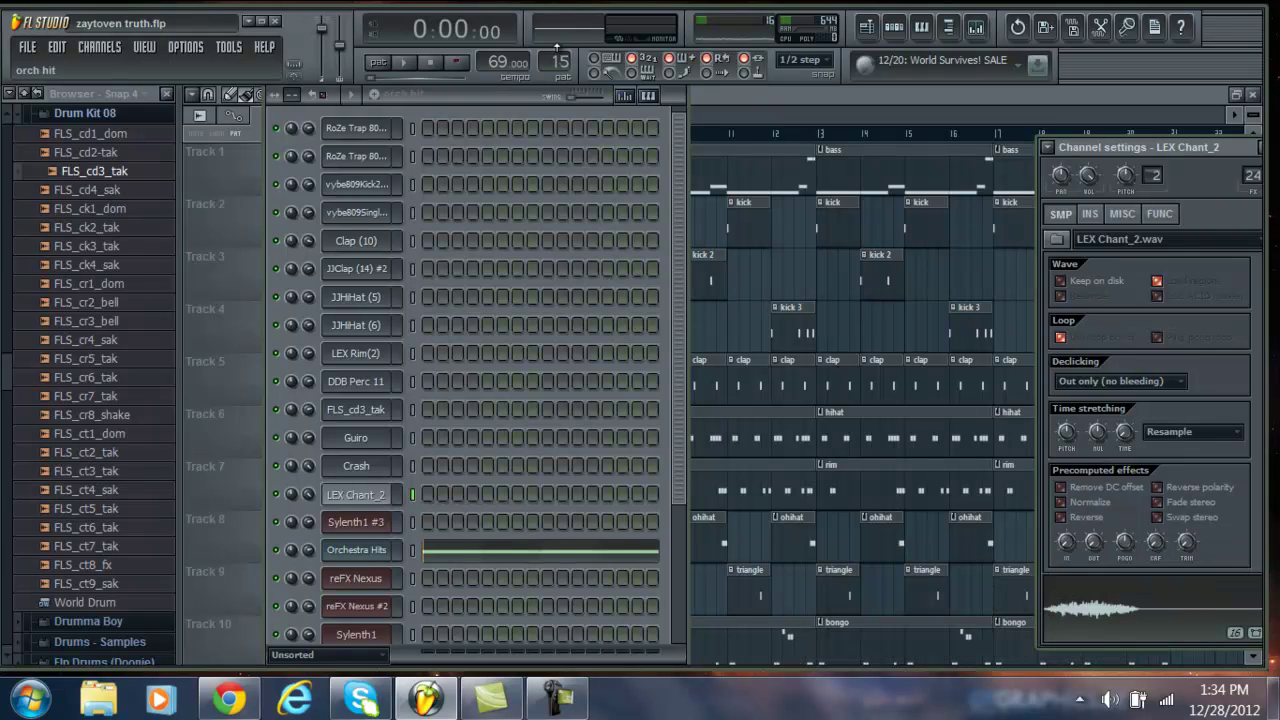
scroll(557, 50, "up", 2)
scroll(557, 77, "down", 1)
left_click(403, 62)
left_click(502, 577)
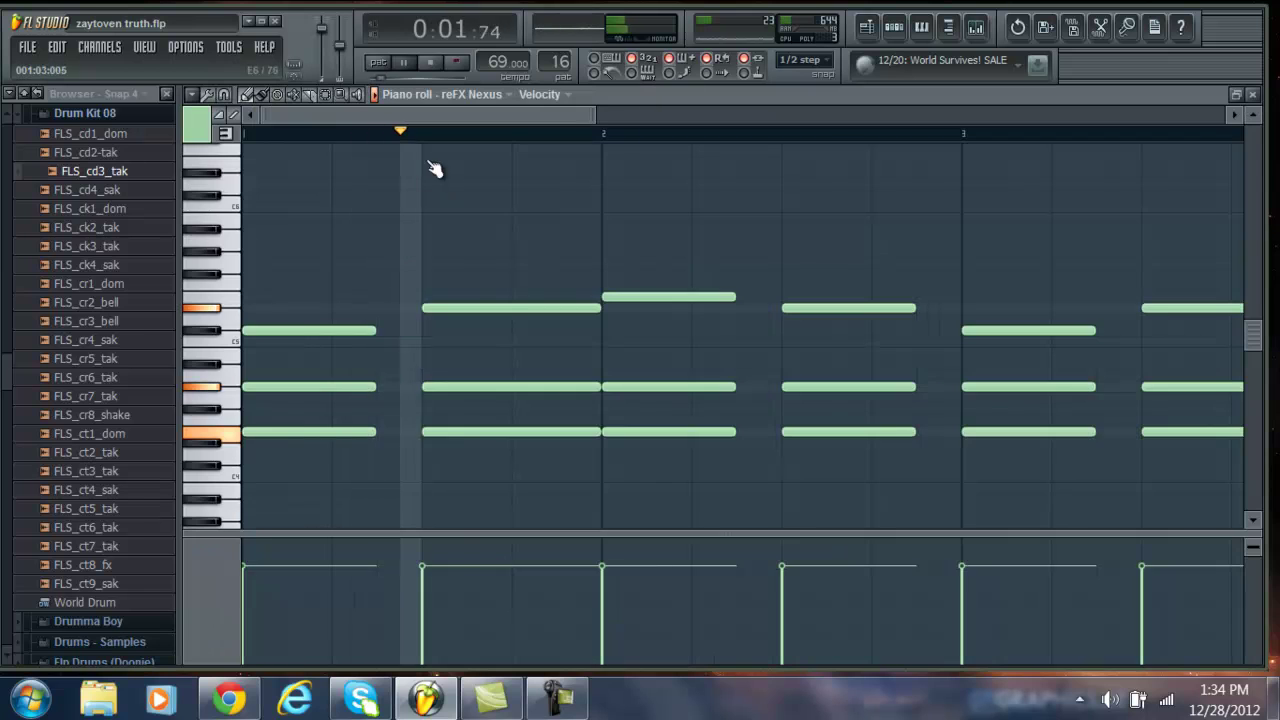
left_click_drag(480, 115, 606, 104)
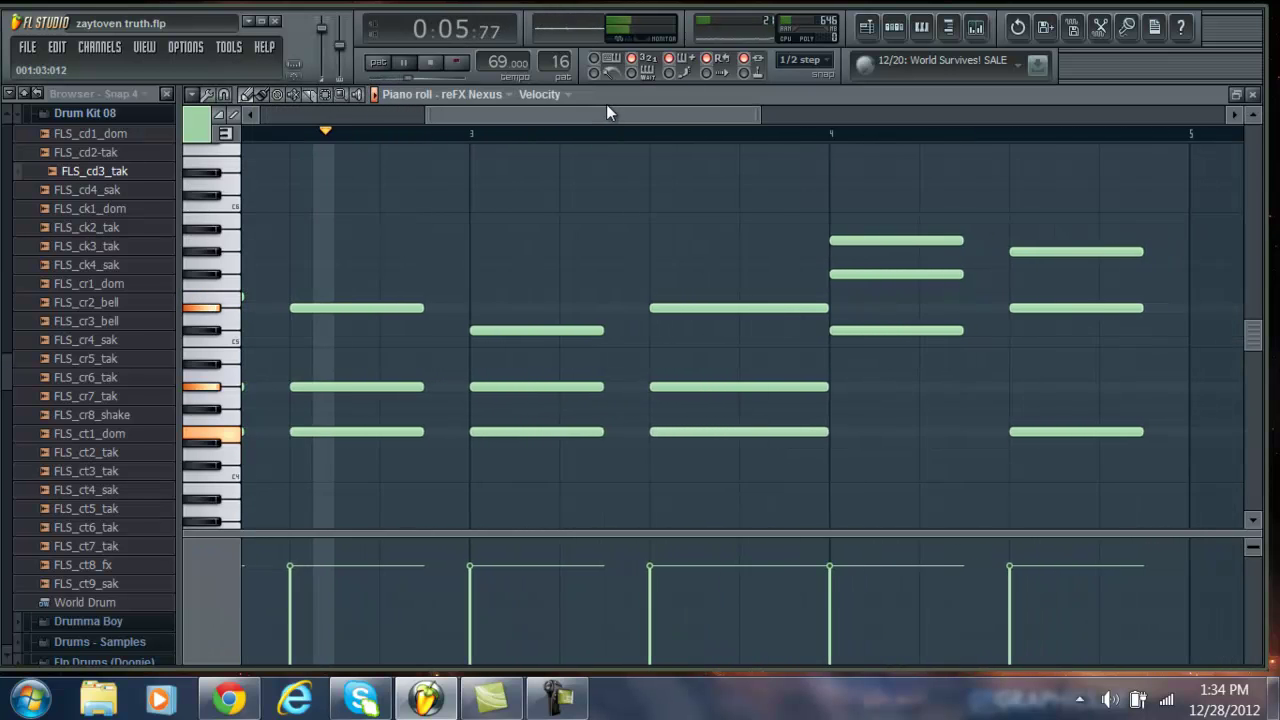
left_click(1263, 97)
left_click(432, 63)
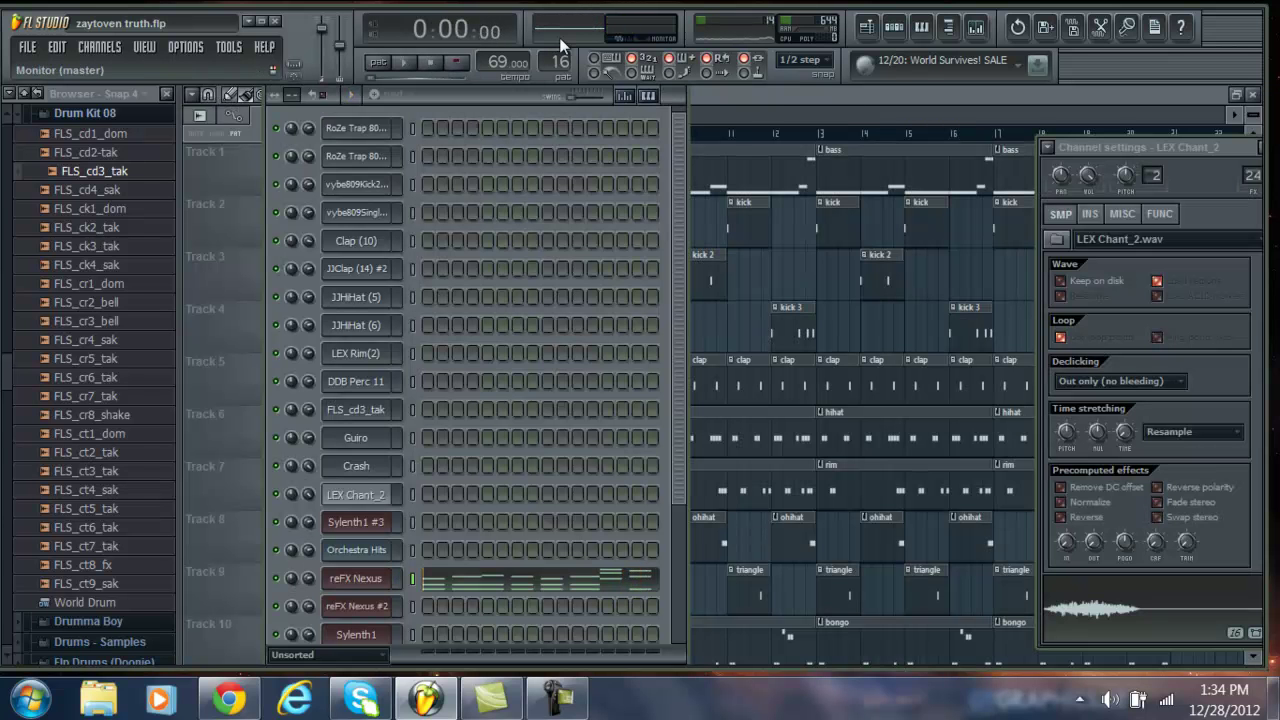
- View the reFX Nexus #2 notes of the strings pattern, pattern 17, in the piano roll and return to the channel rack
scroll(560, 60, "up", 1)
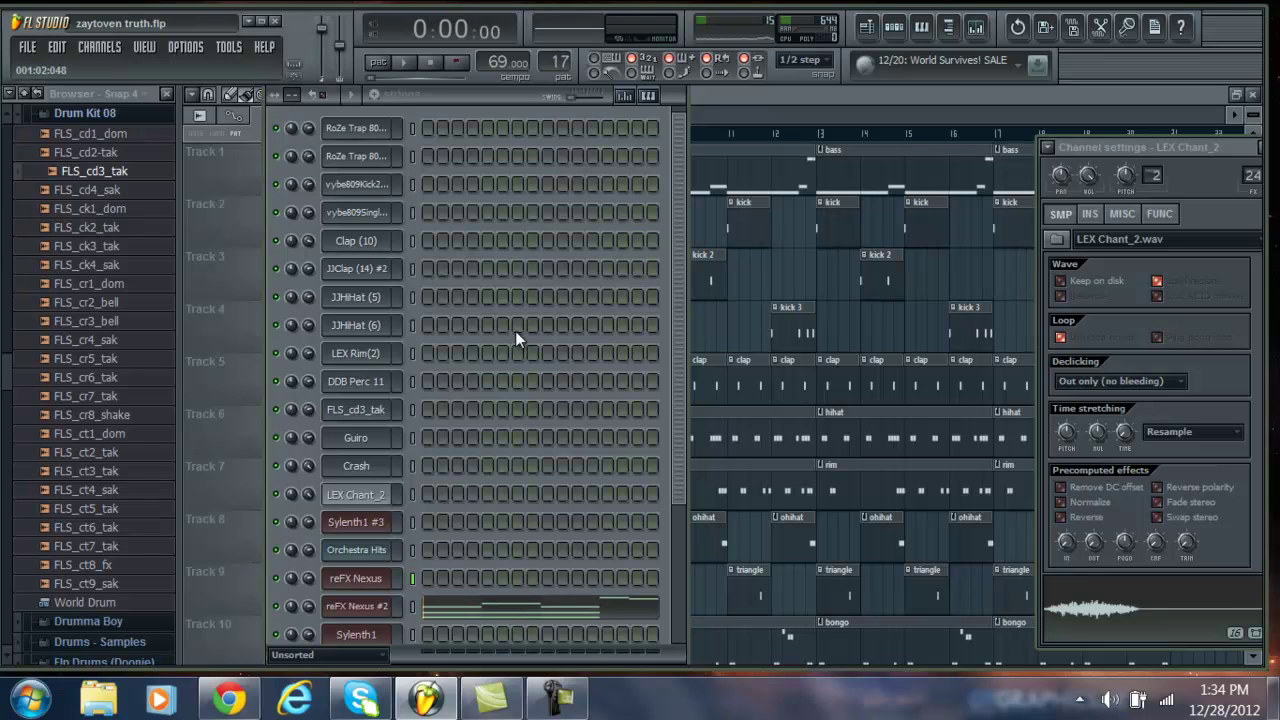
left_click(457, 606)
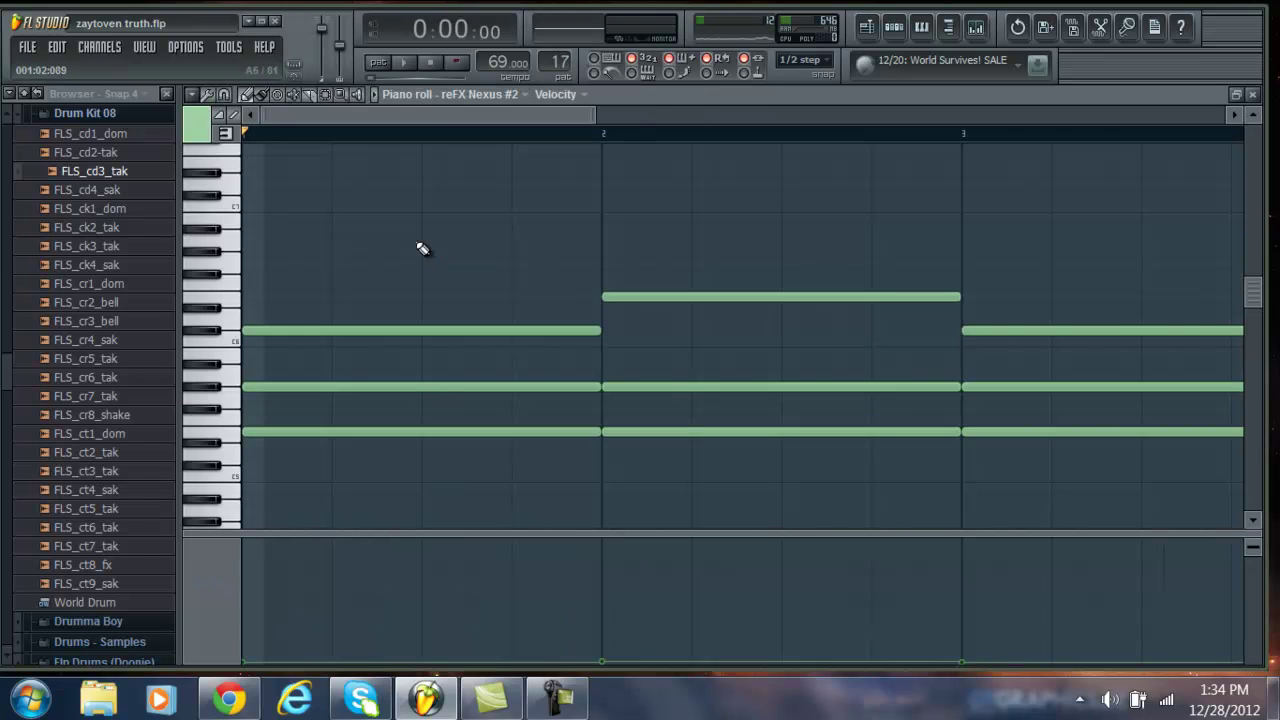
left_click(1253, 95)
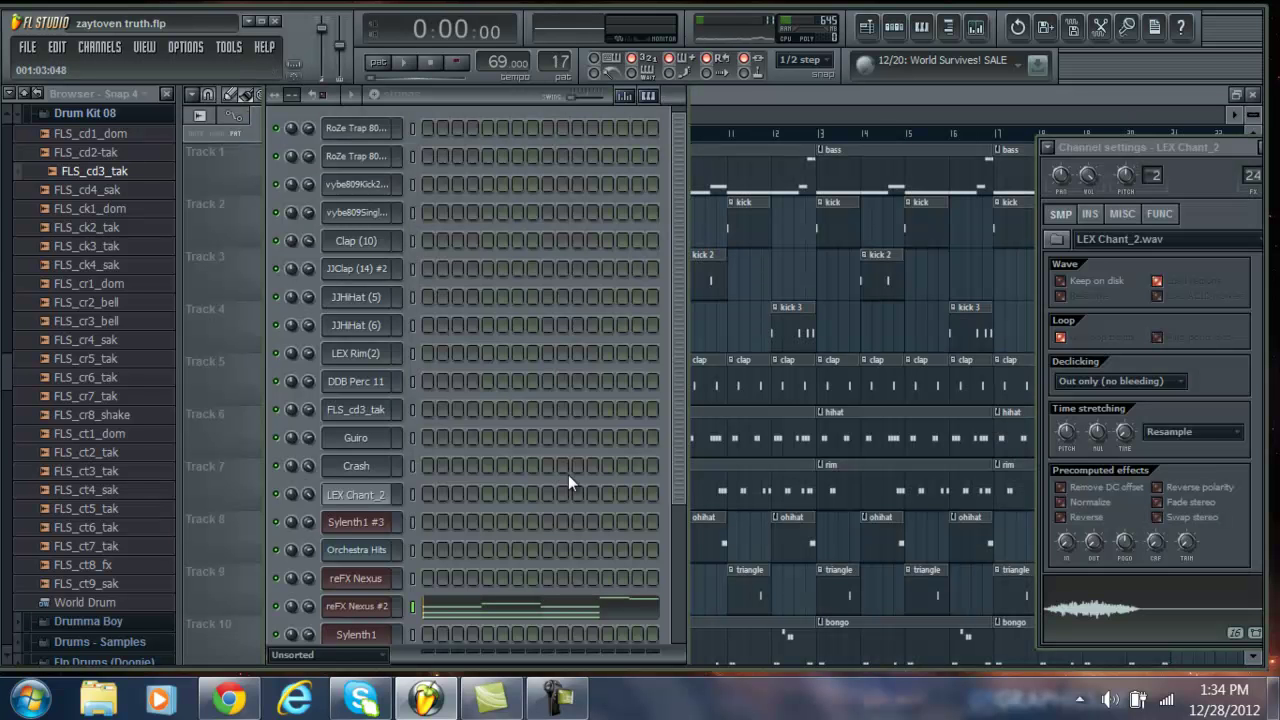
left_click(801, 99)
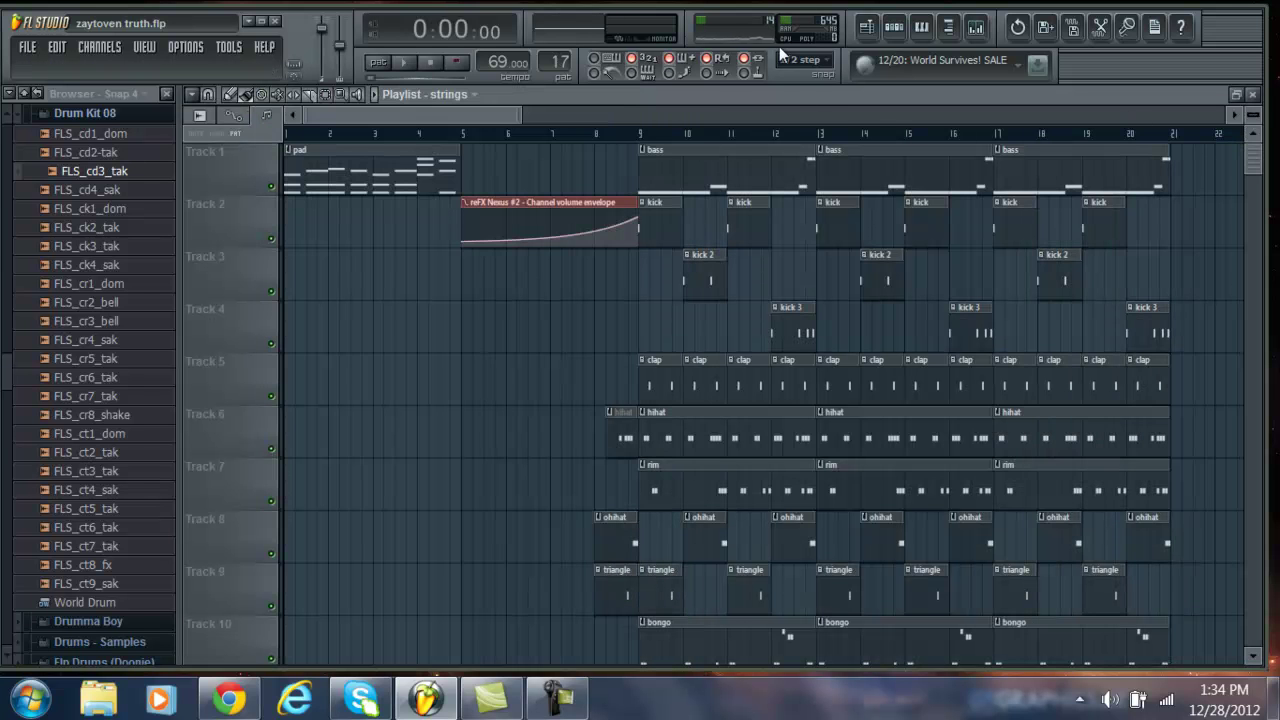
left_click(893, 32)
- Go to the dark synth pattern, pattern 18, play its Sylenth1 part and stop playback
left_click_drag(558, 58, 552, 48)
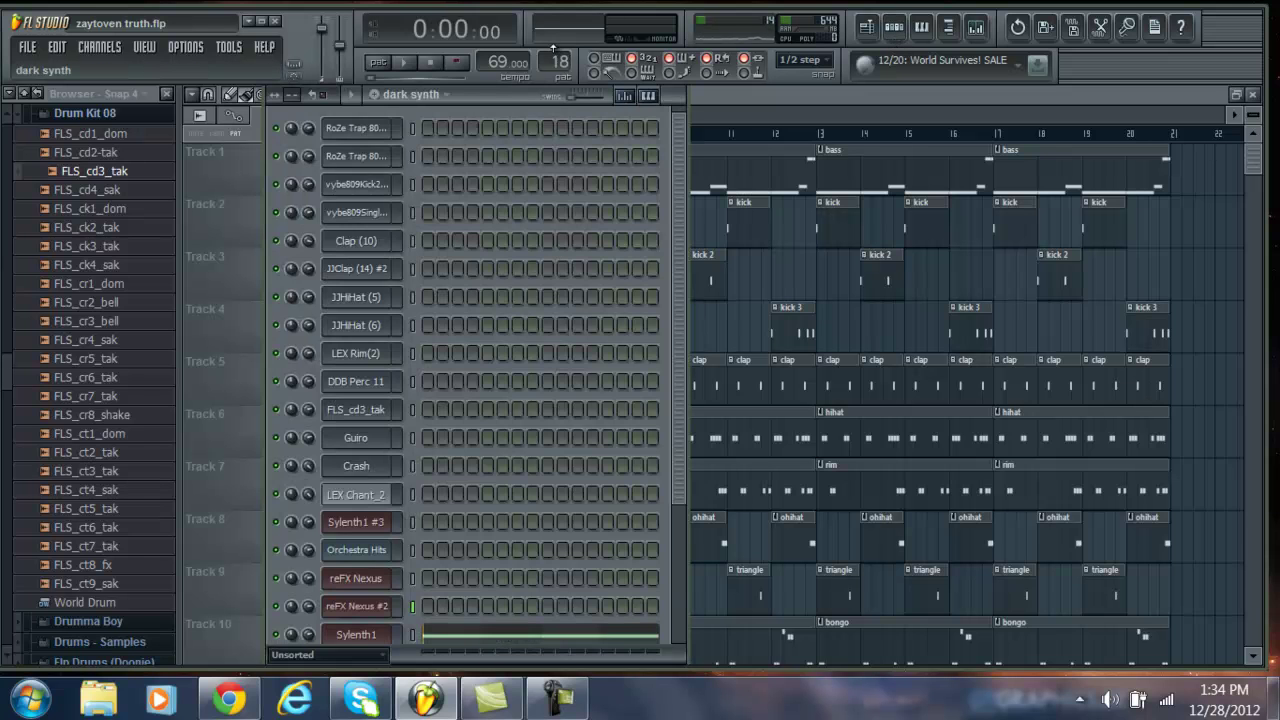
scroll(480, 368, "down", 5)
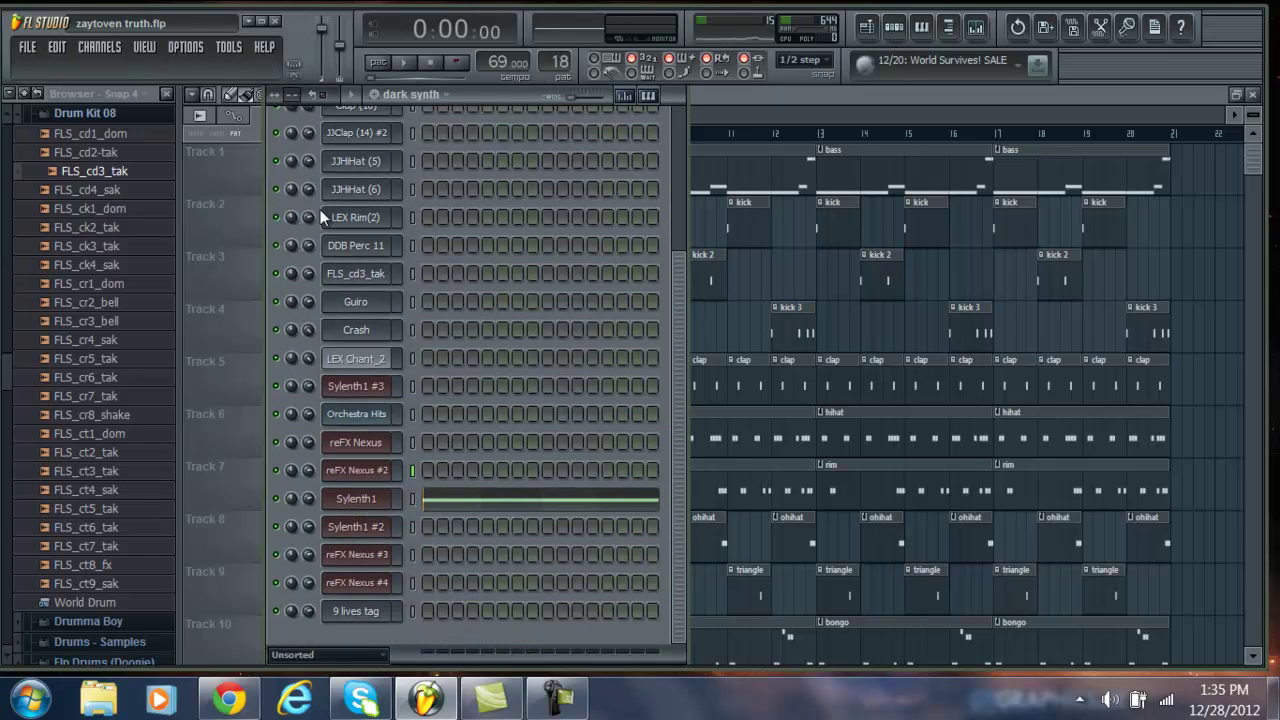
left_click(403, 63)
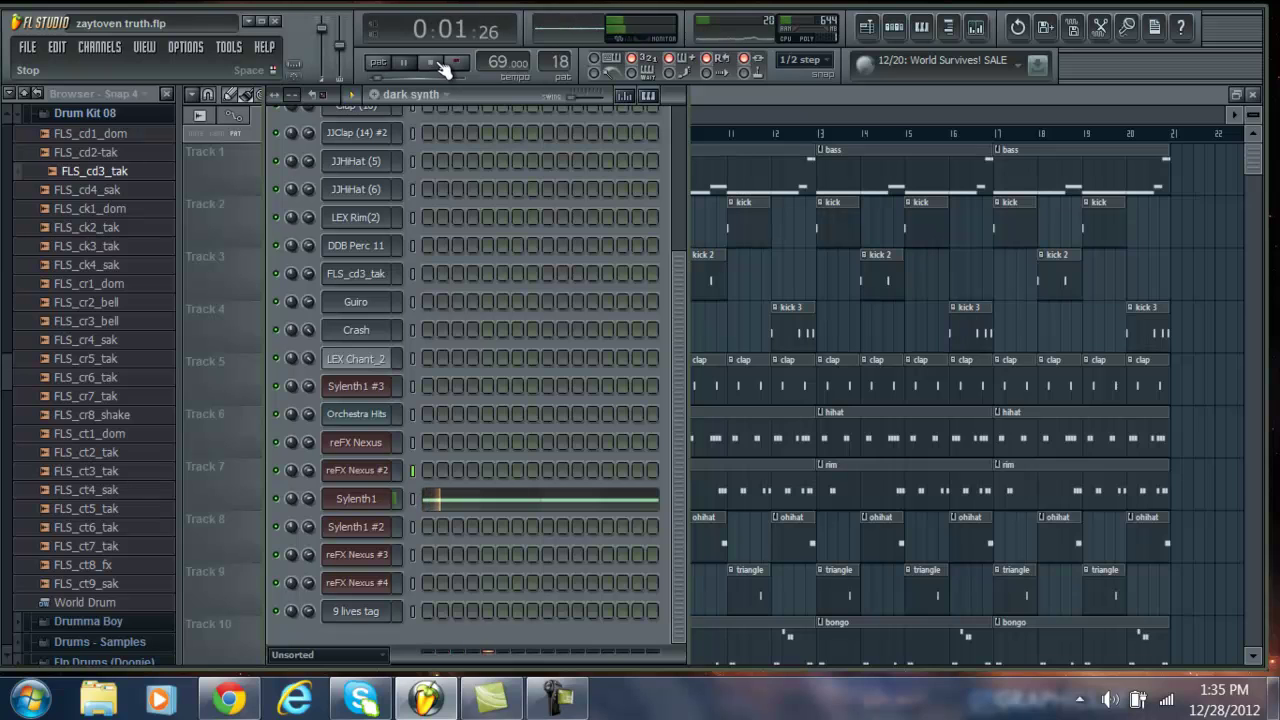
left_click(440, 63)
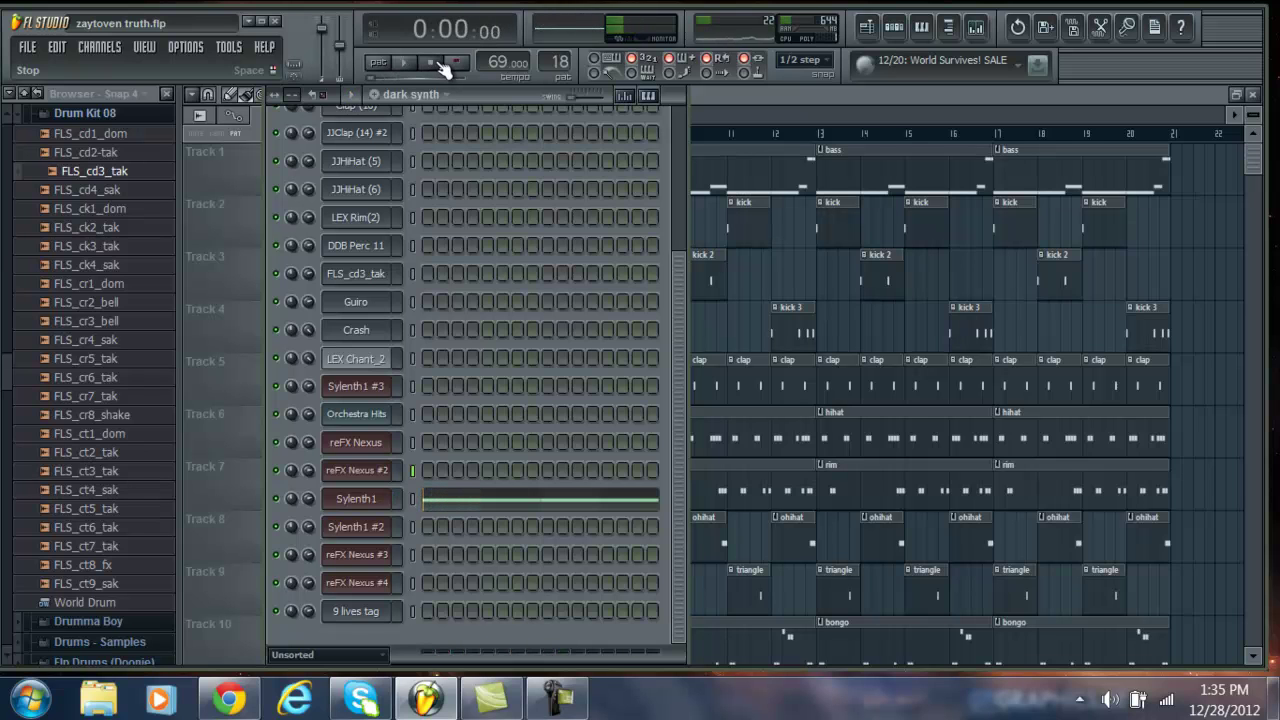
- Show the mixer and examine the synth tracks at the start of the insert list
left_click(976, 28)
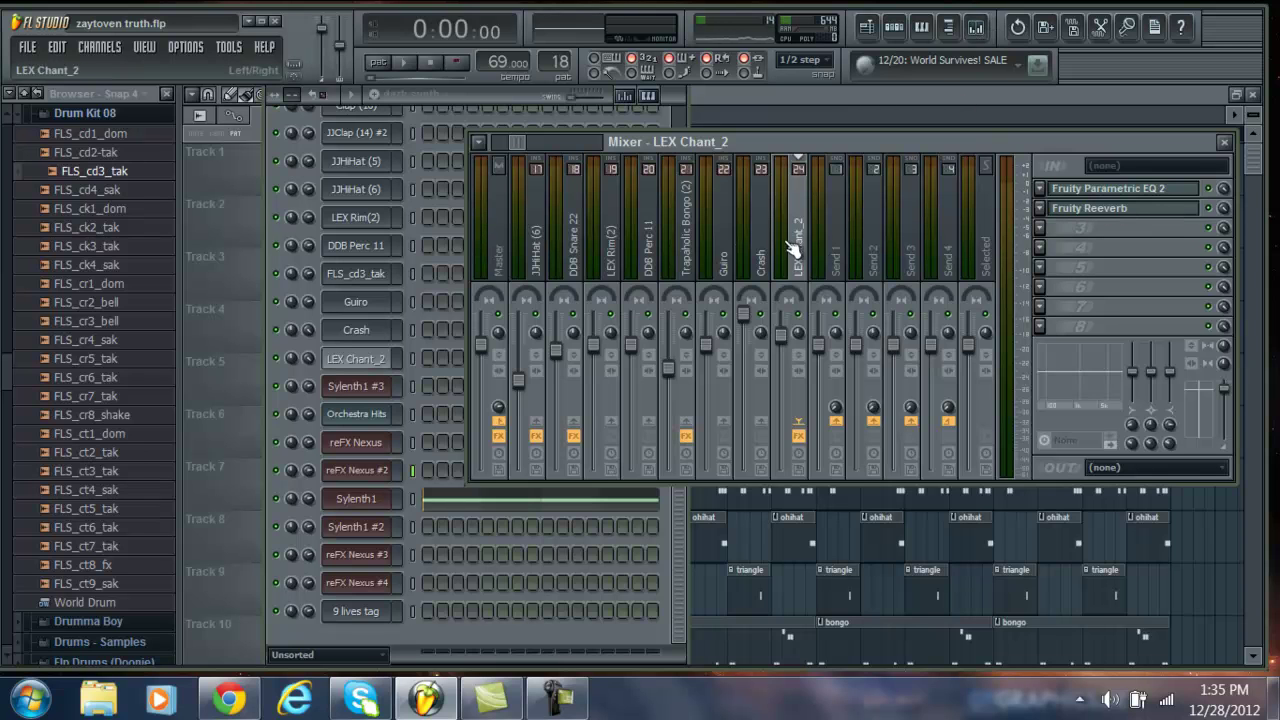
left_click_drag(513, 141, 500, 157)
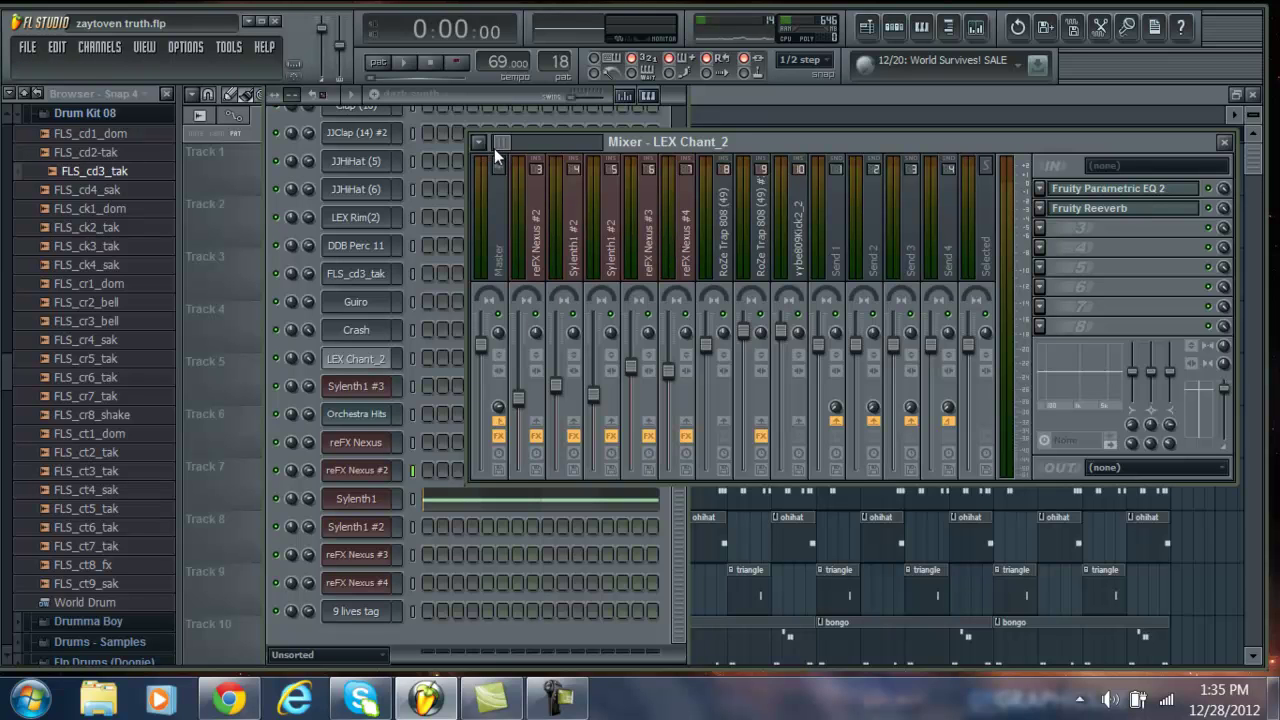
left_click_drag(499, 152, 495, 157)
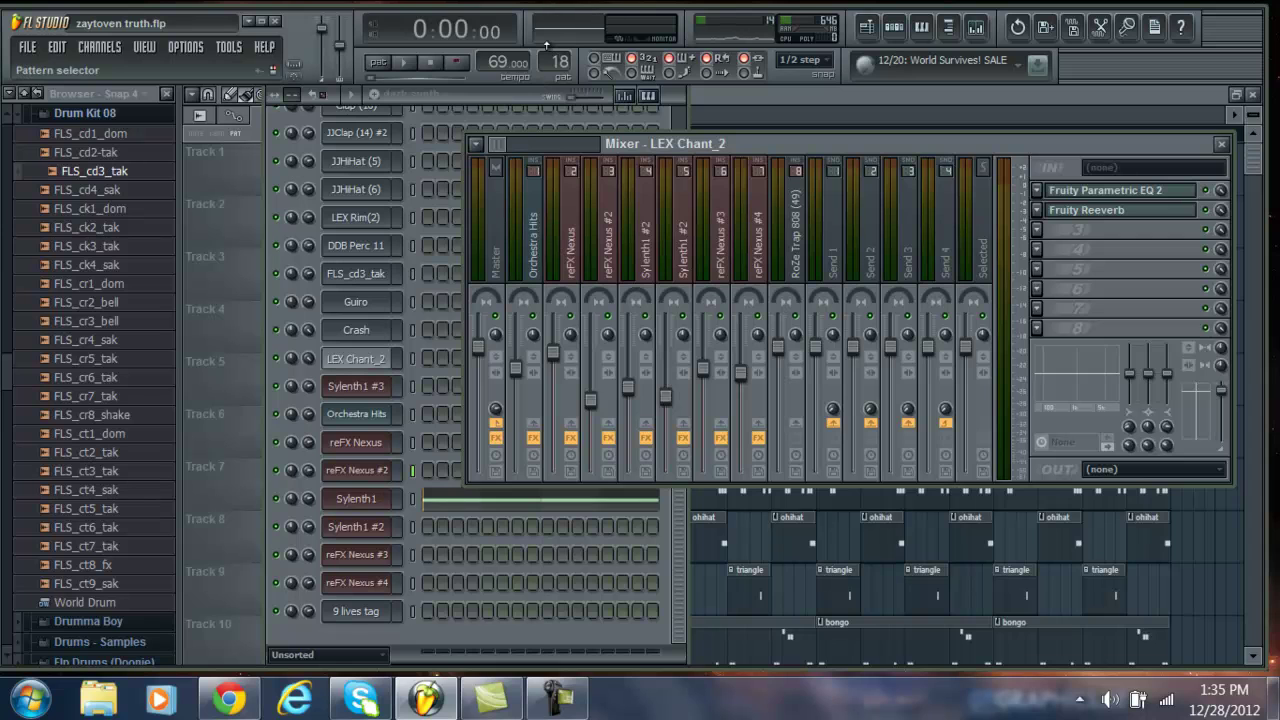
- Go to the piano pattern, pattern 20, play it while viewing the reFX Nexus #3 notes, then stop and return to the channel rack
scroll(546, 45, "up", 1)
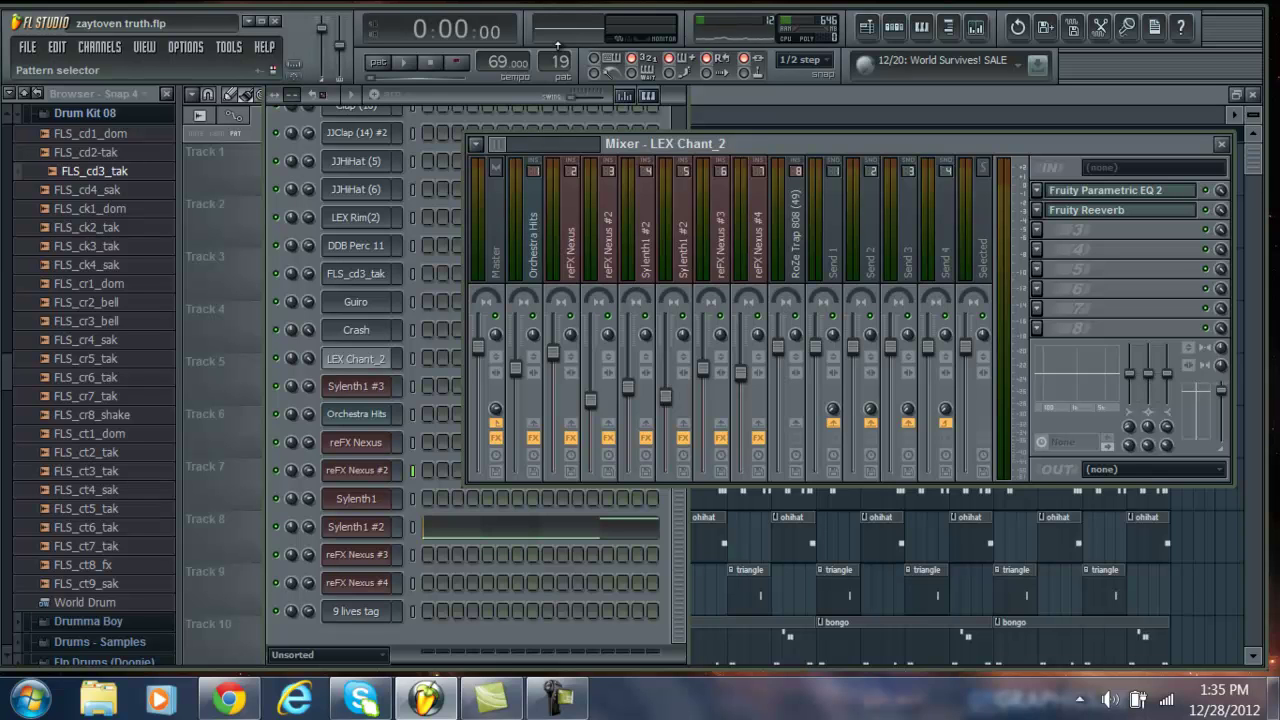
scroll(557, 44, "up", 1)
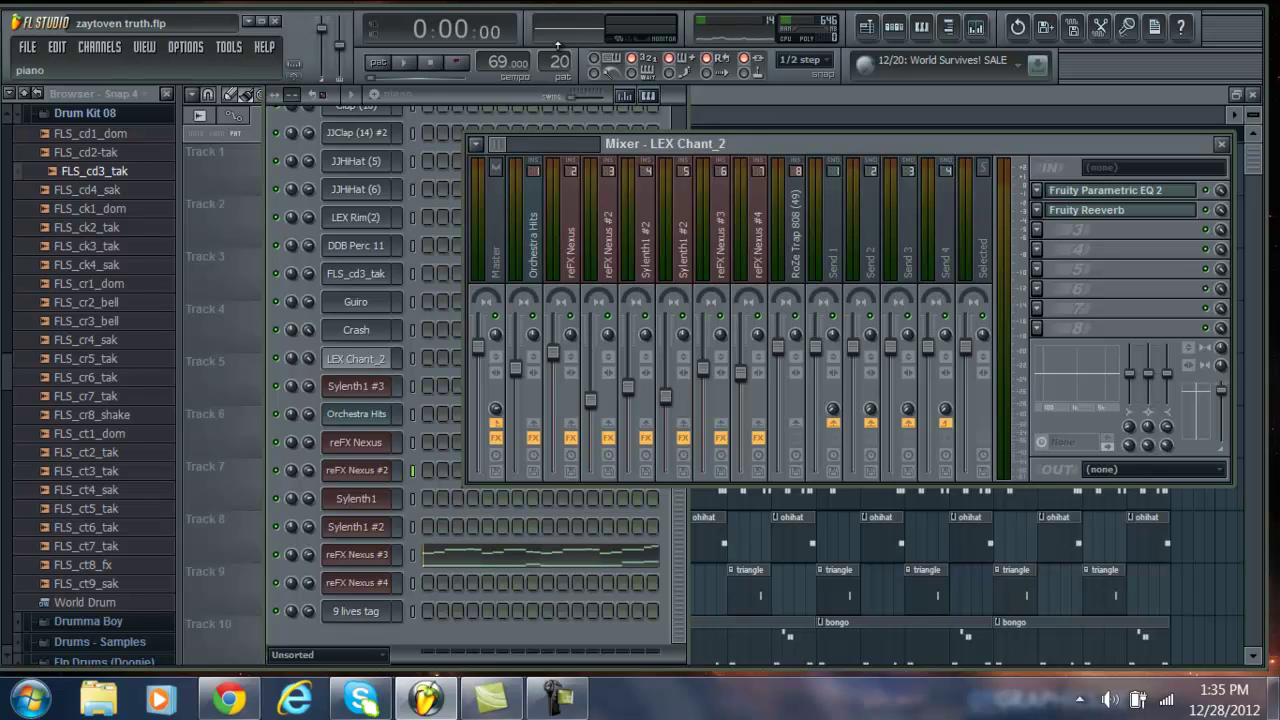
left_click(404, 63)
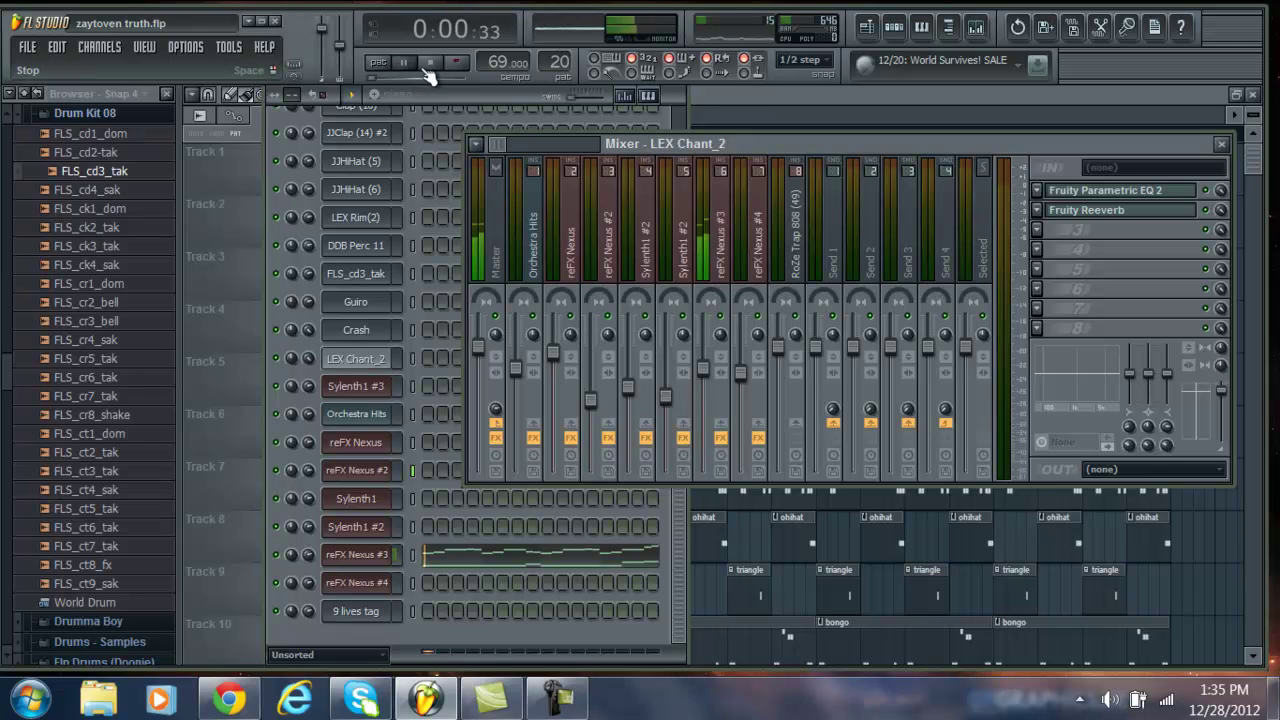
left_click(471, 560)
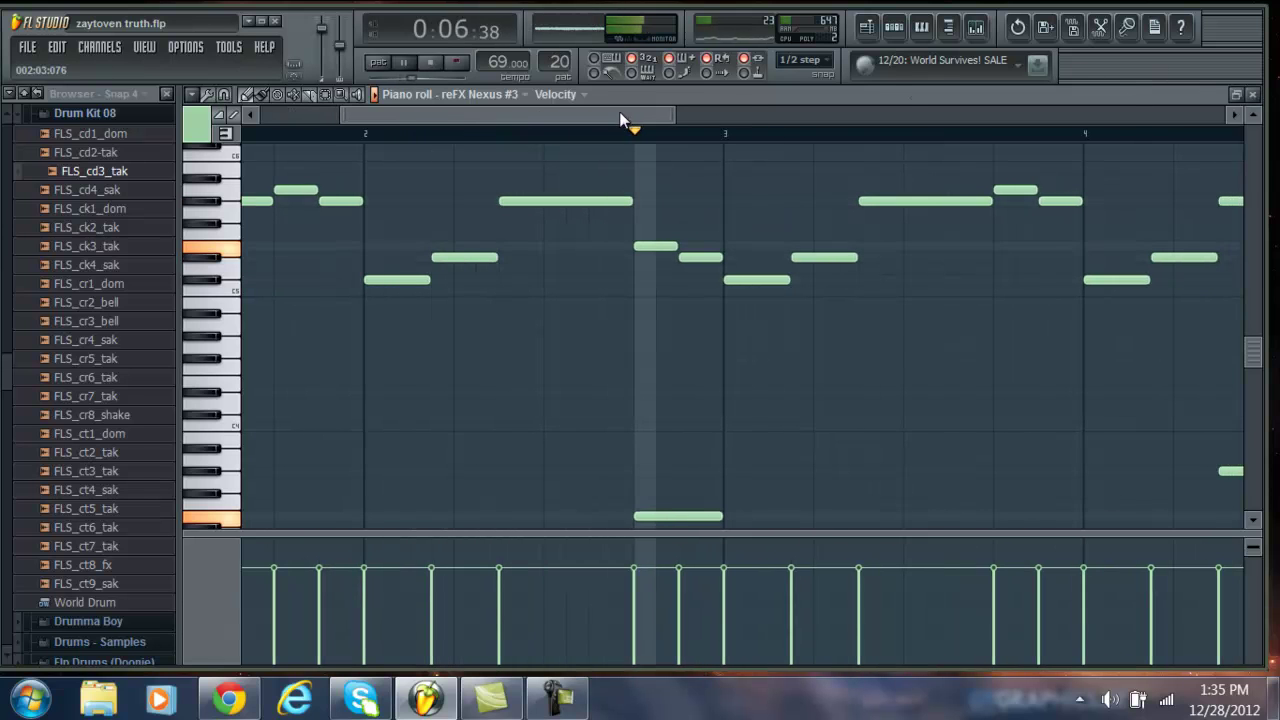
left_click_drag(619, 113, 762, 119)
left_click(1253, 94)
key("F5")
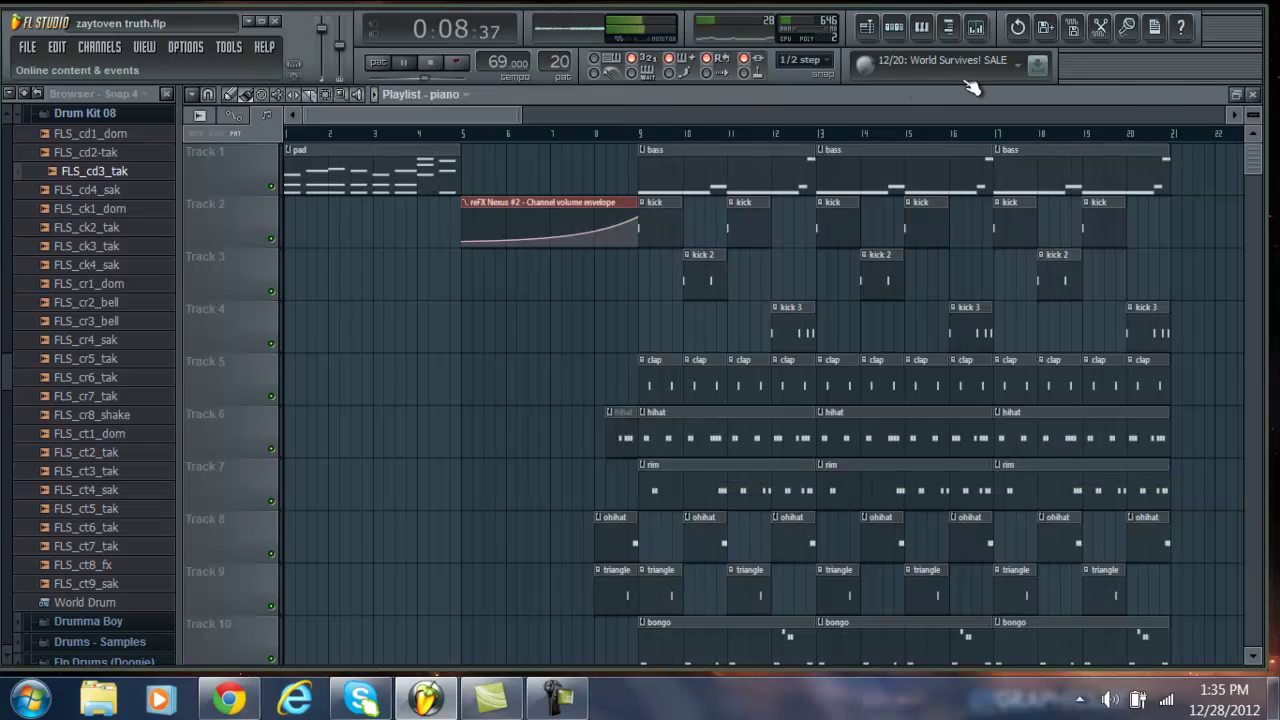
left_click(430, 62)
left_click(894, 27)
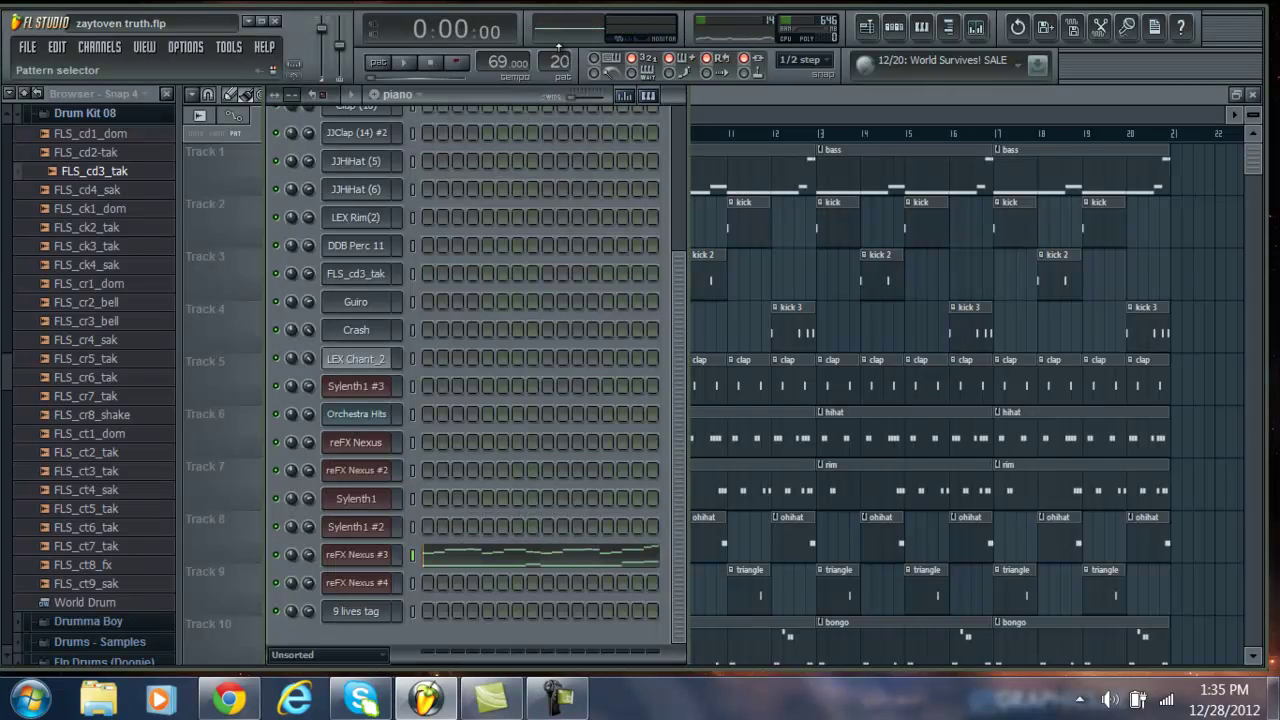
- Play the bells pattern, pattern 21, and examine all its reFX Nexus #4 notes in the piano roll
scroll(558, 47, "up", 1)
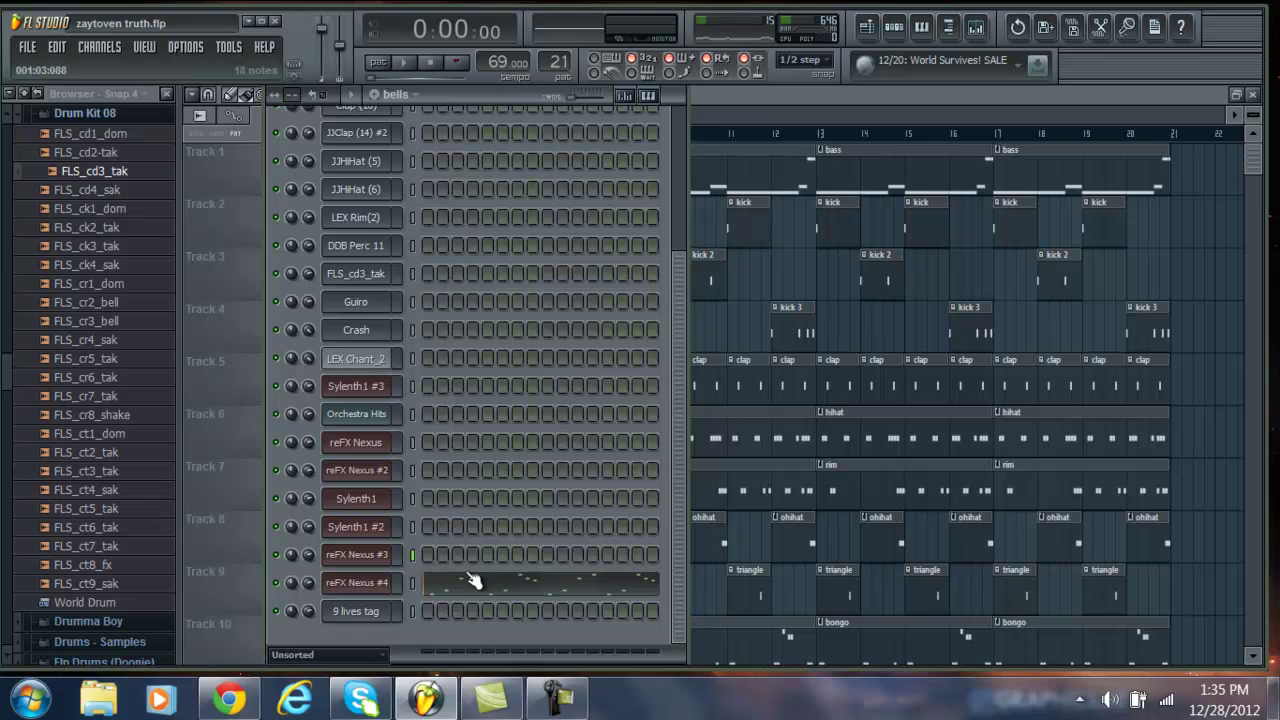
left_click(474, 585)
left_click(403, 62)
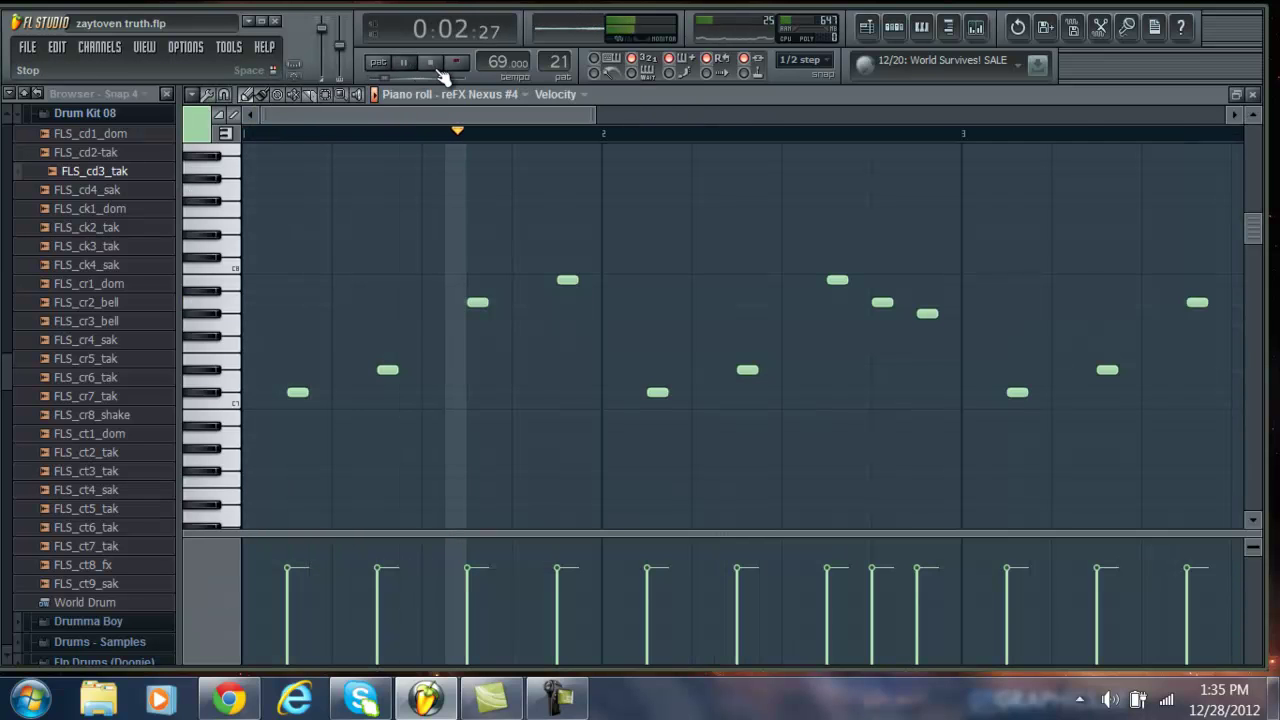
left_click(432, 63)
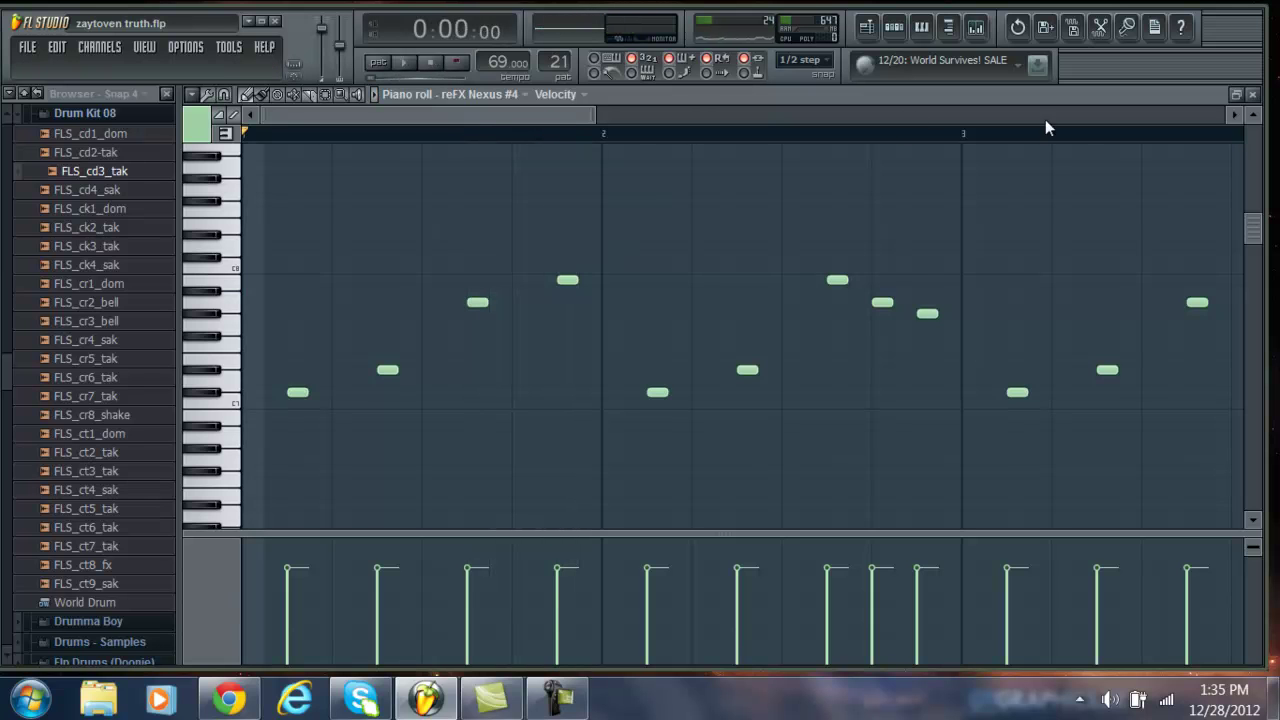
left_click(1252, 94)
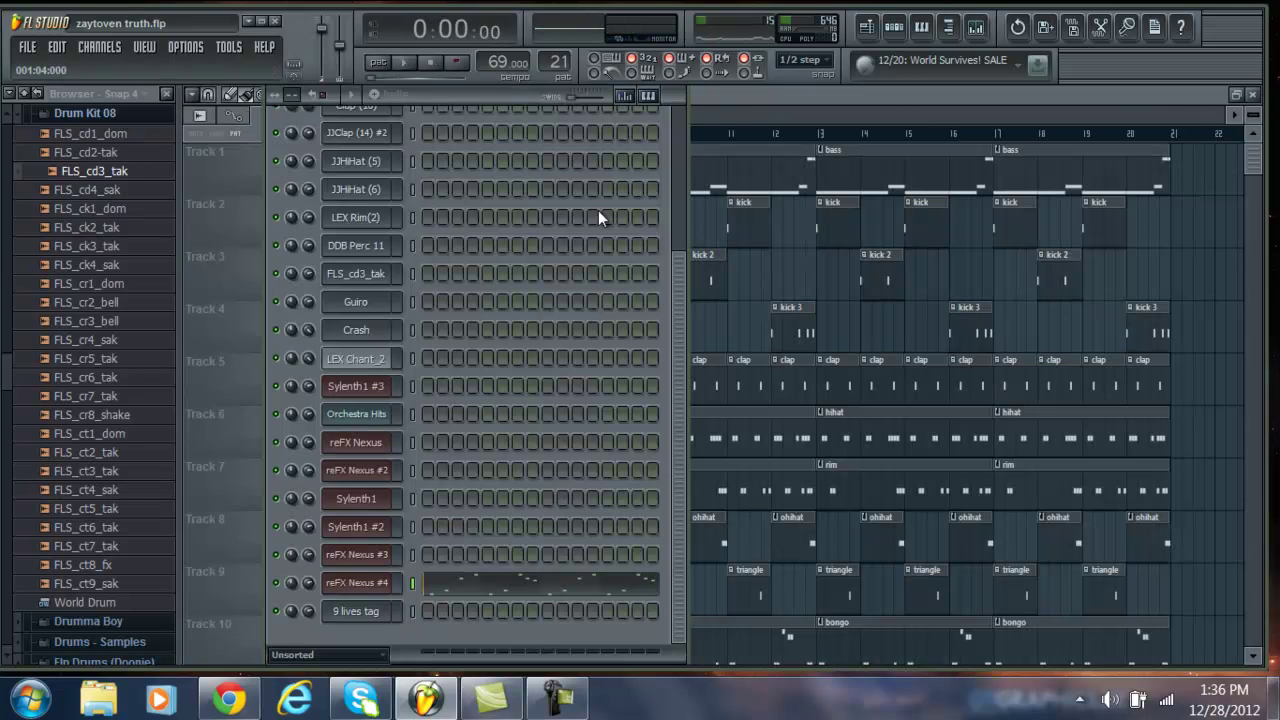
left_click(612, 570)
left_click_drag(495, 114, 816, 112)
left_click(1251, 93)
- Go to the orch hit pattern, pattern 15, examine its Orchestra Hits notes in the piano roll, then return to the start of the playlist
scroll(558, 62, "down", 6)
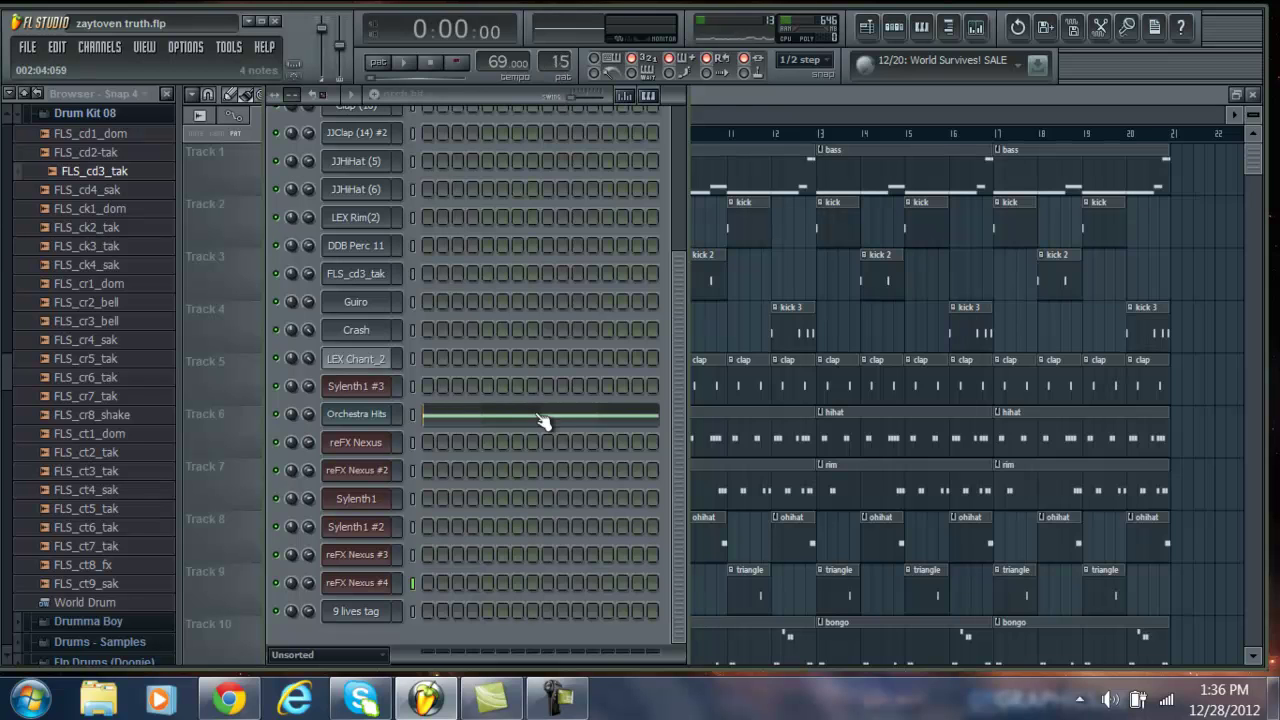
left_click(540, 420)
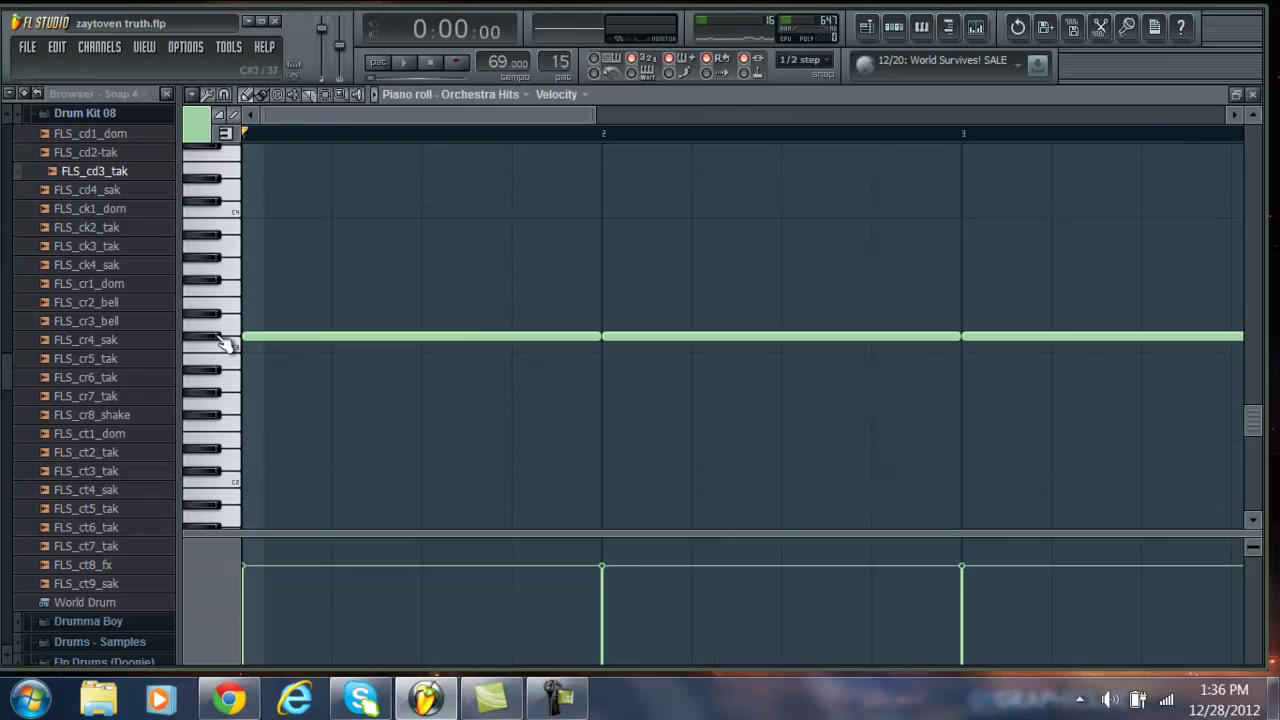
left_click_drag(446, 114, 300, 115)
left_click(1253, 96)
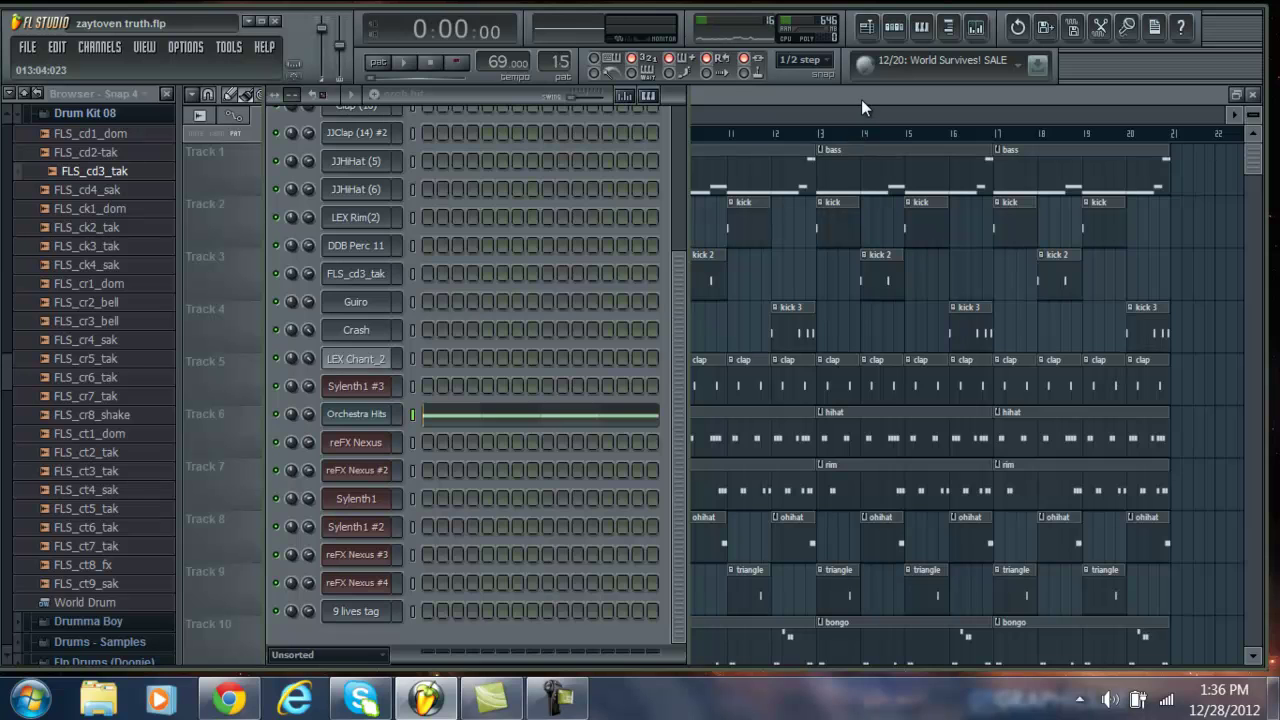
left_click_drag(448, 116, 409, 114)
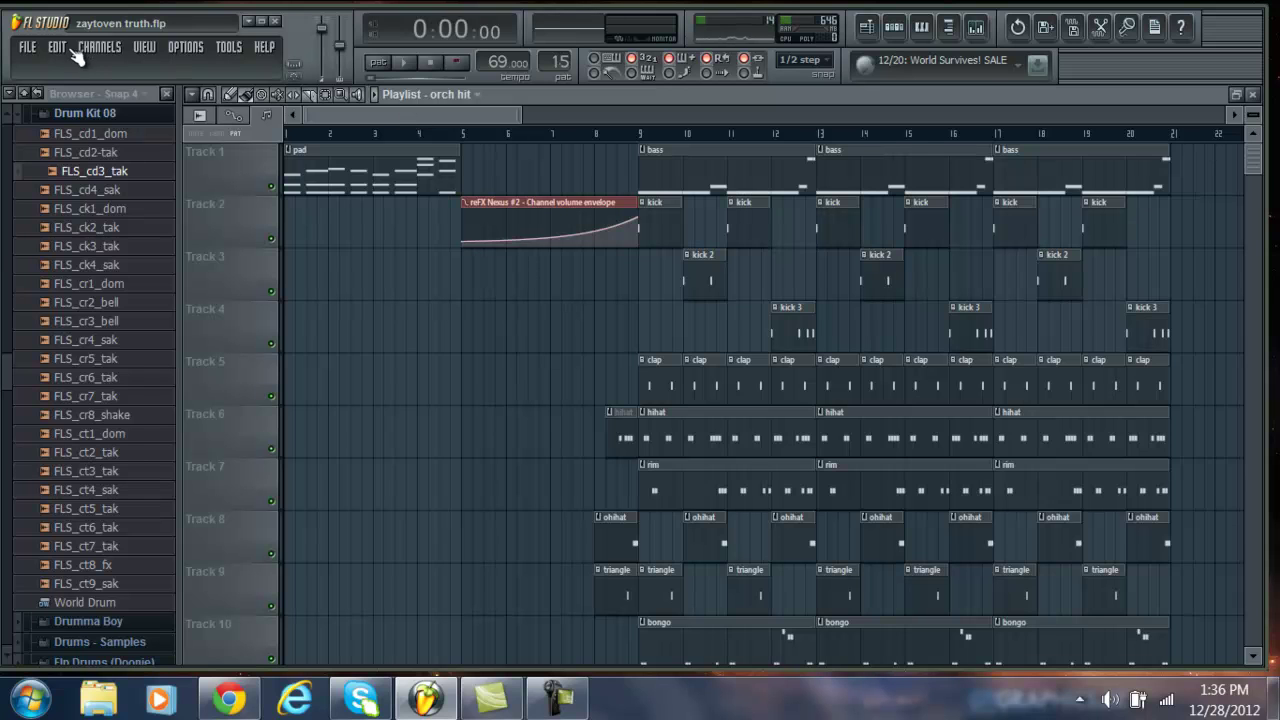
mouse_move(563, 698)
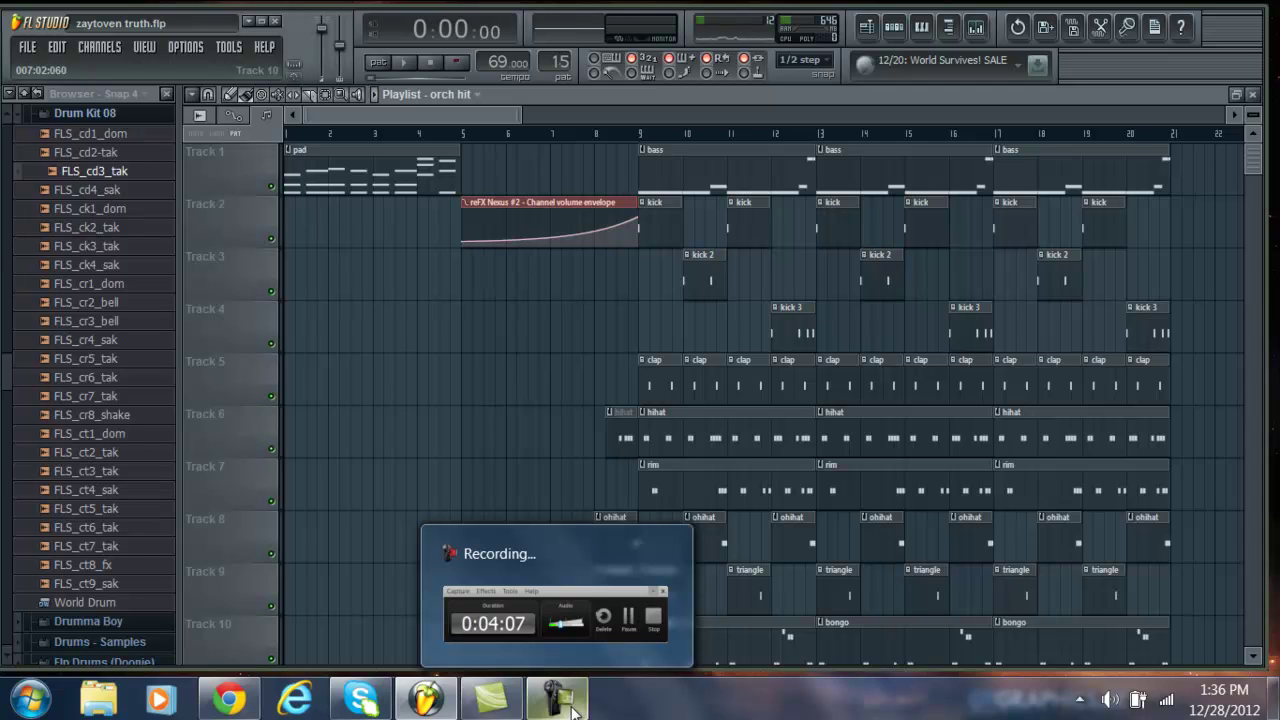
left_click(573, 708)
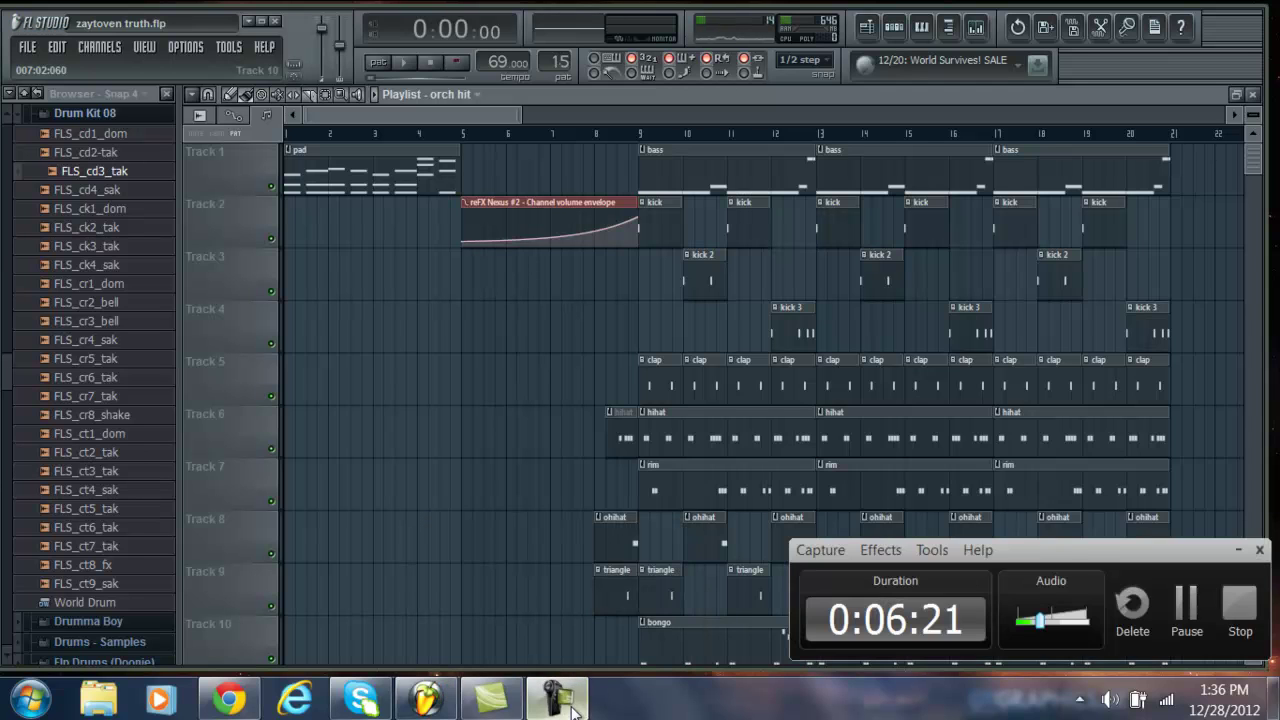
left_click(1240, 605)
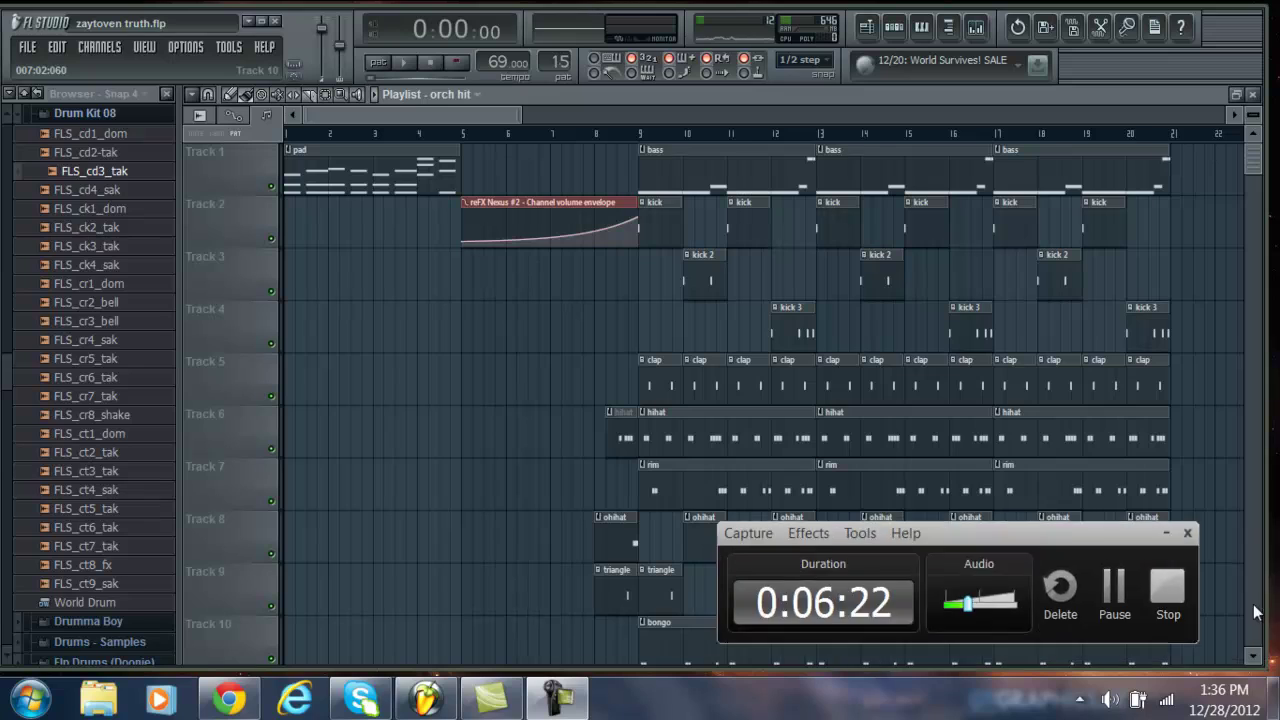